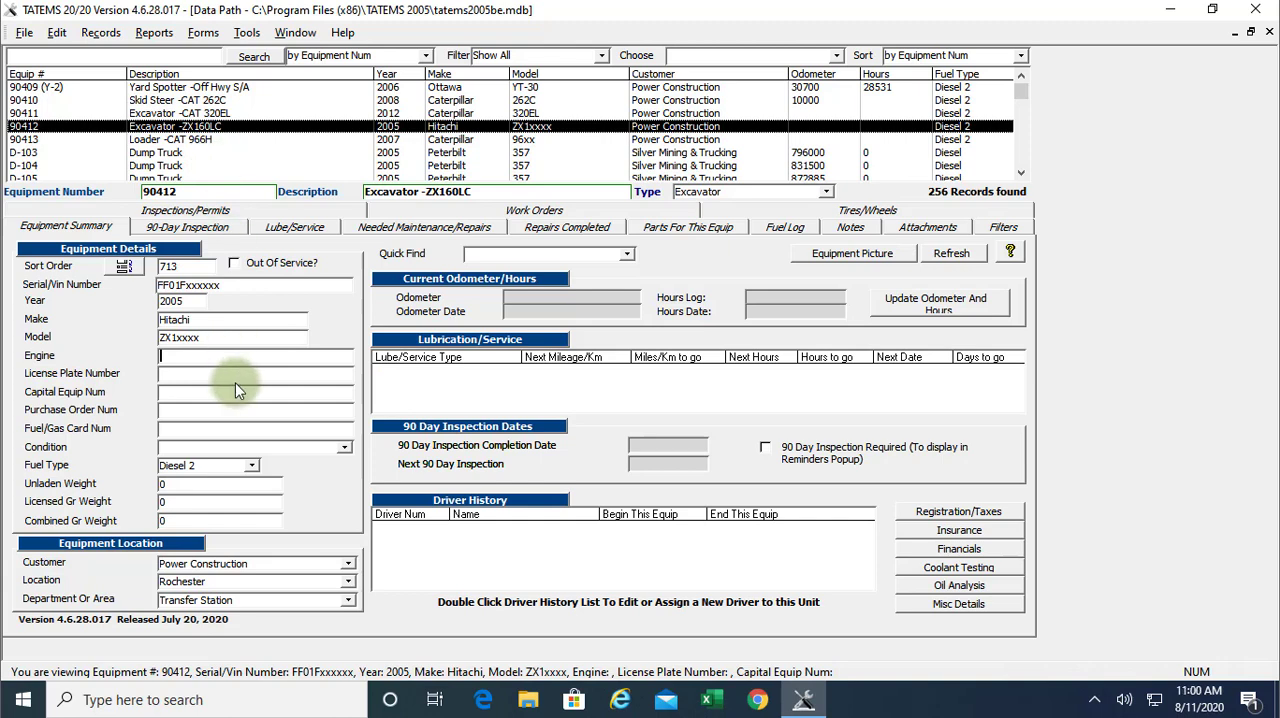
type("dsdsdsdsdsd")
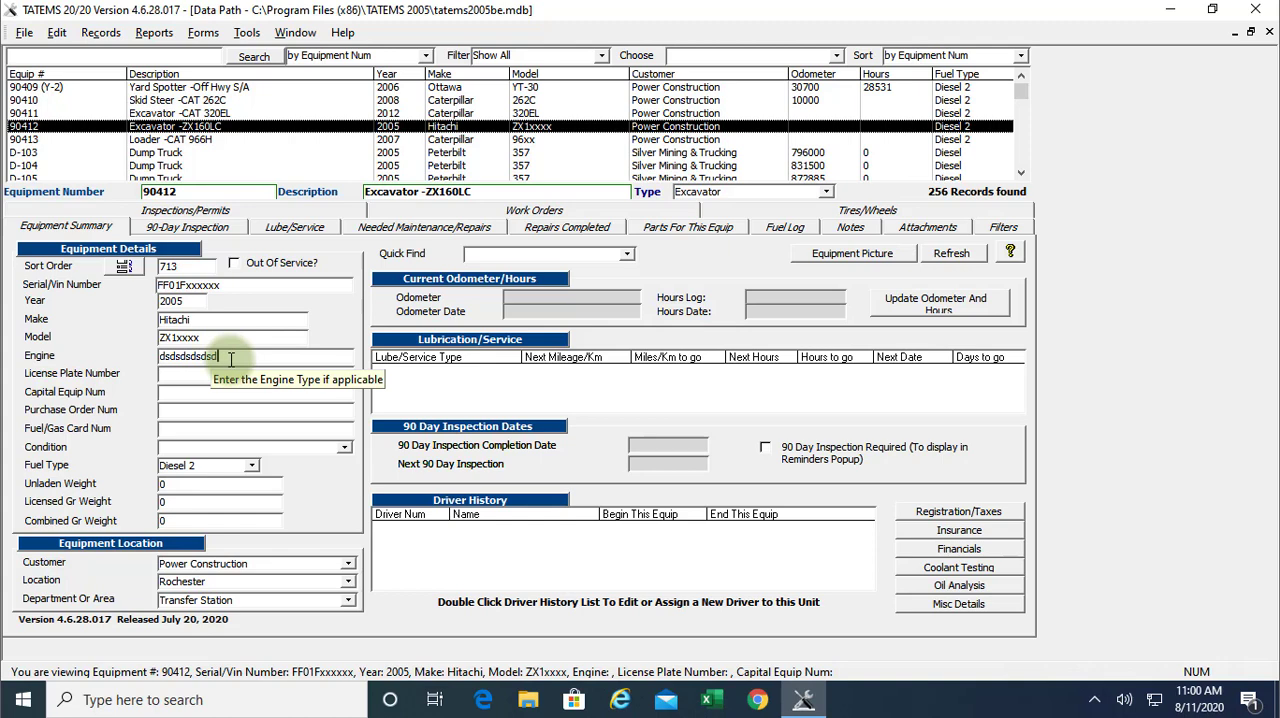
key("Escape")
type("dsdsdsdsdsds")
key("Escape")
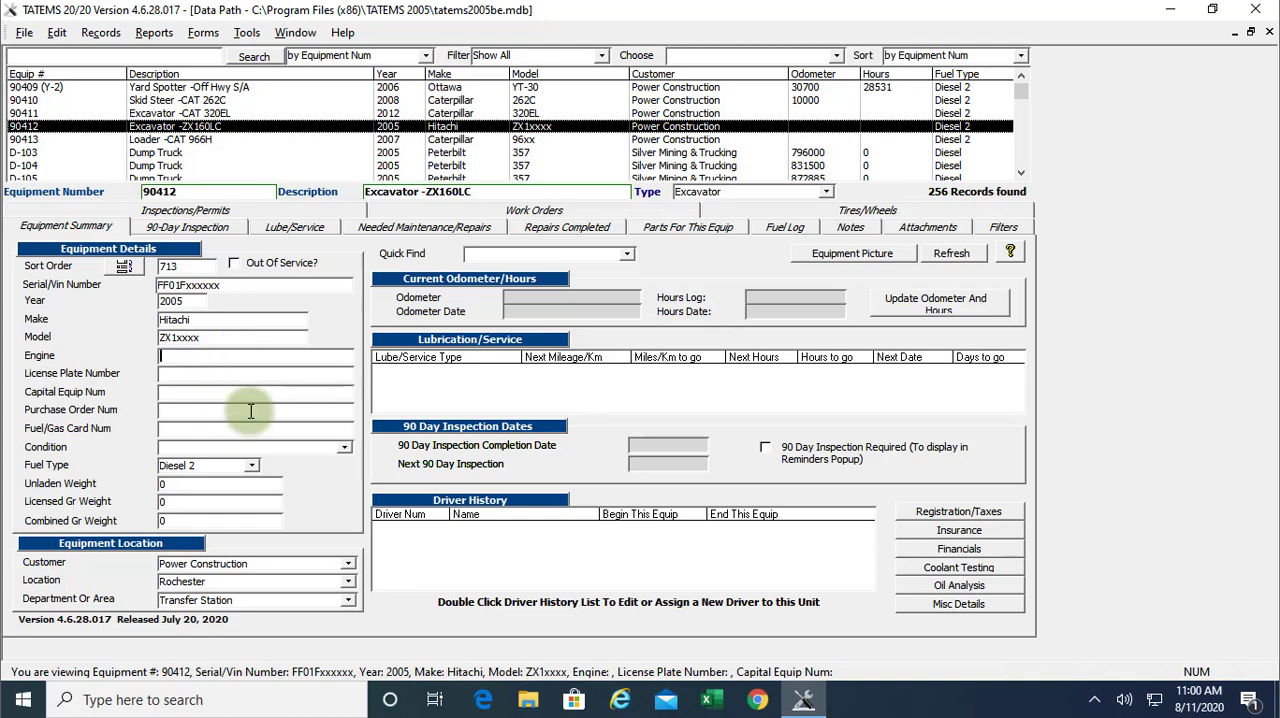
type("sdsdsdsdsds")
left_click(200, 371)
type("sdsdsdsdsd")
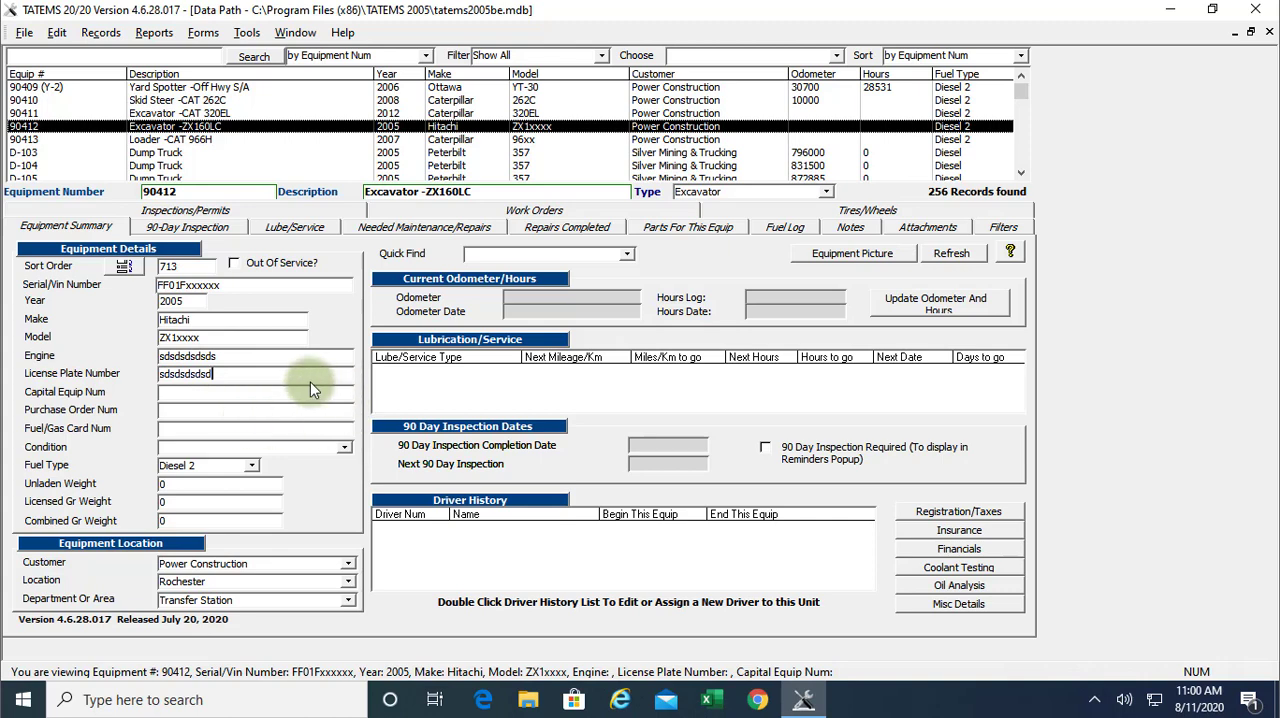
key("Escape")
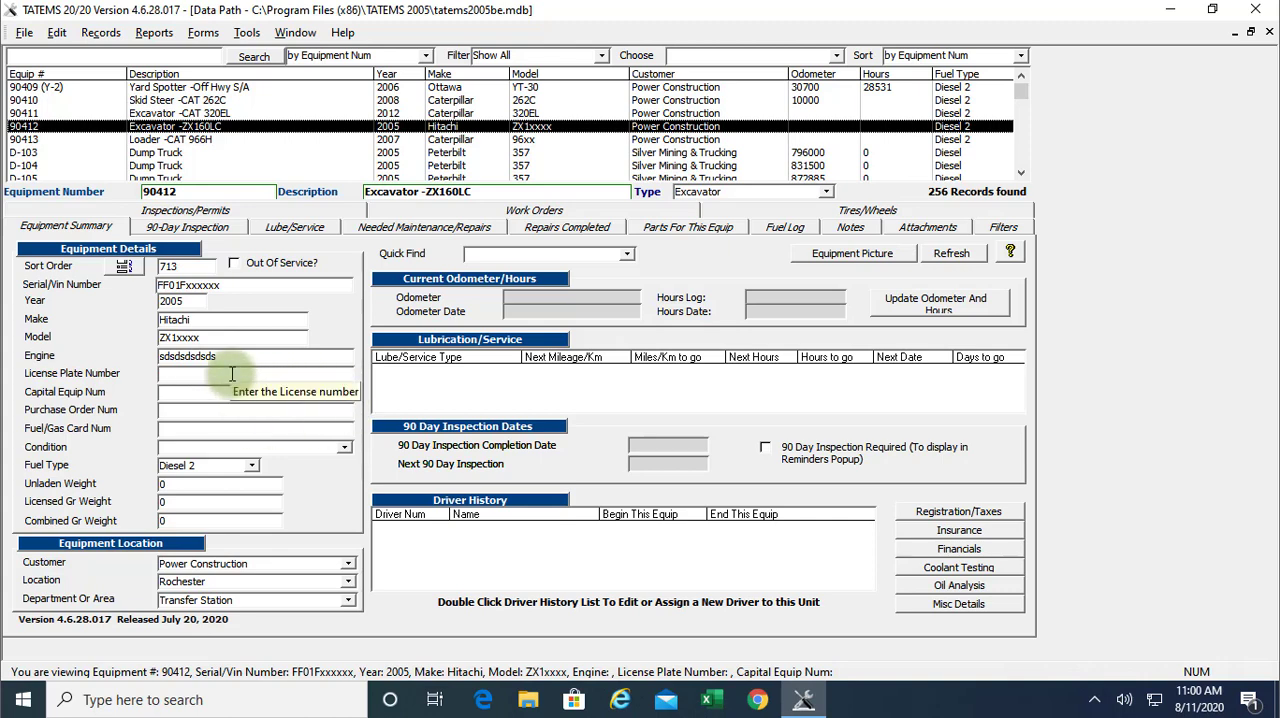
key("Escape")
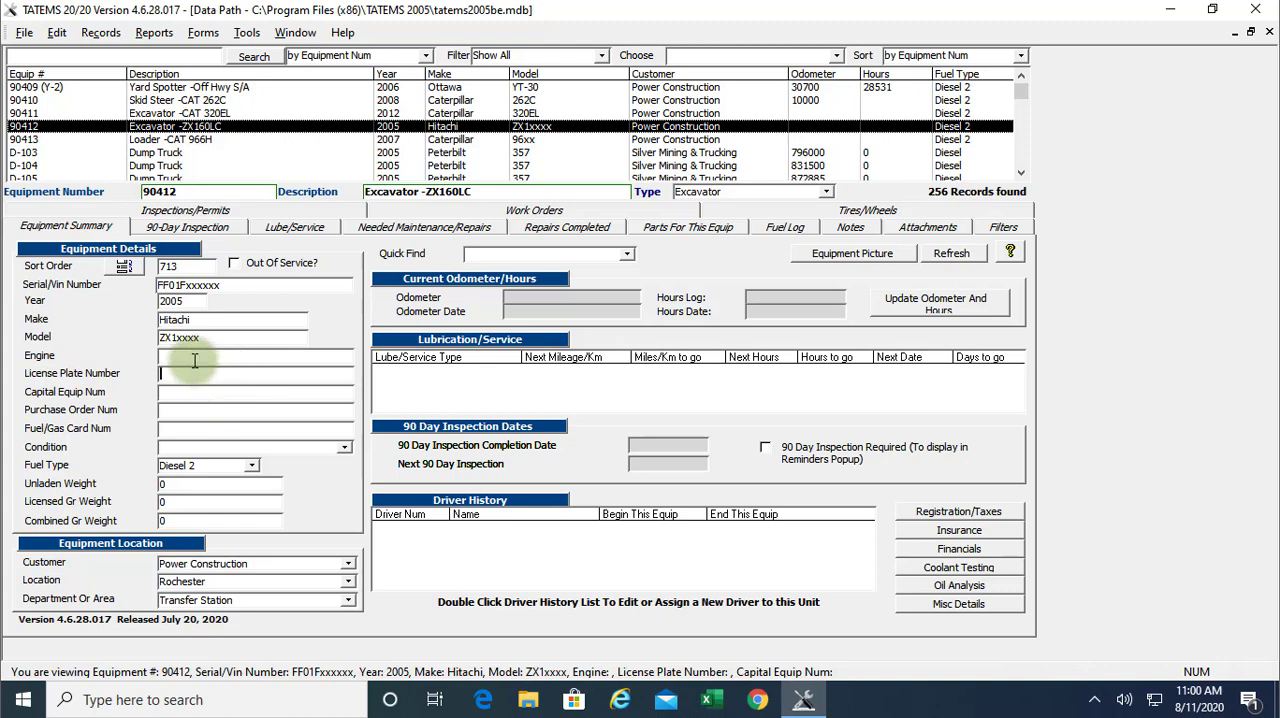
type("dsdsdsd")
type("d")
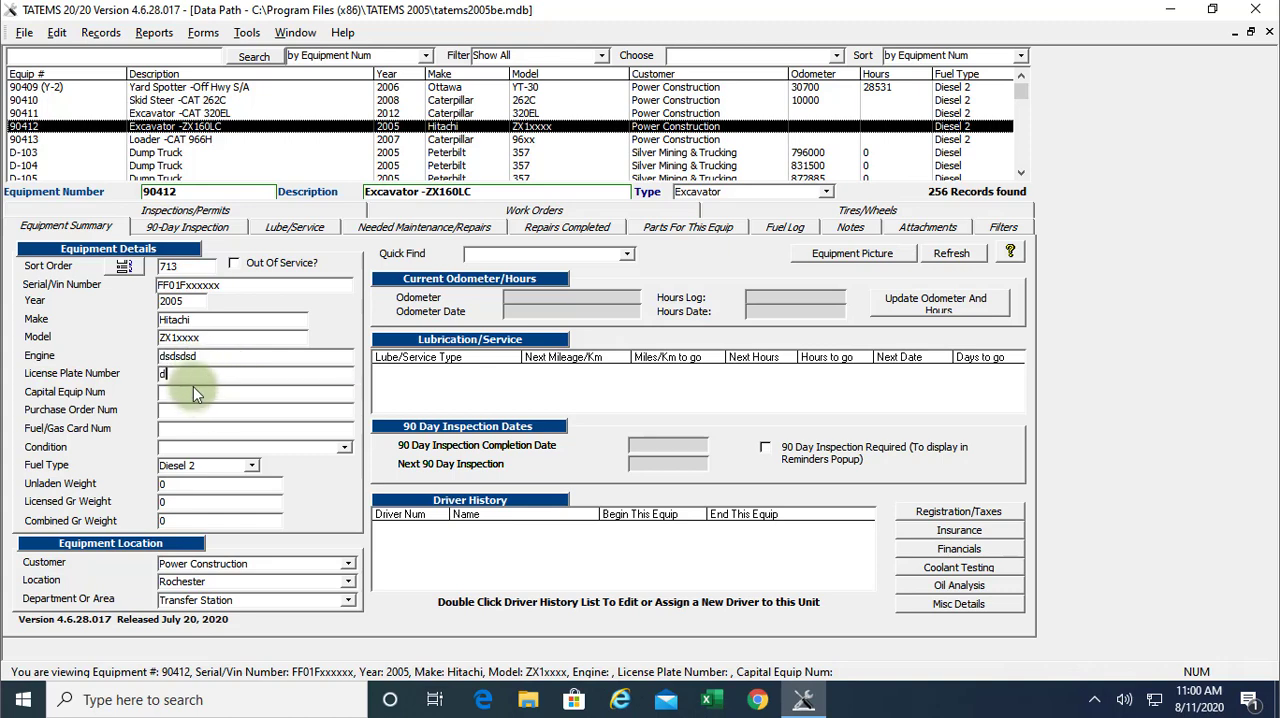
type("sdsd")
key("Tab")
type("sds")
key("Tab")
type("sdsdsds")
key("Tab")
type("sdsds")
key("Escape")
key("Escape")
Copy the Model value ZX1xxxx into the Engine field
left_click(203, 426)
left_click(150, 338)
key("ctrl+c")
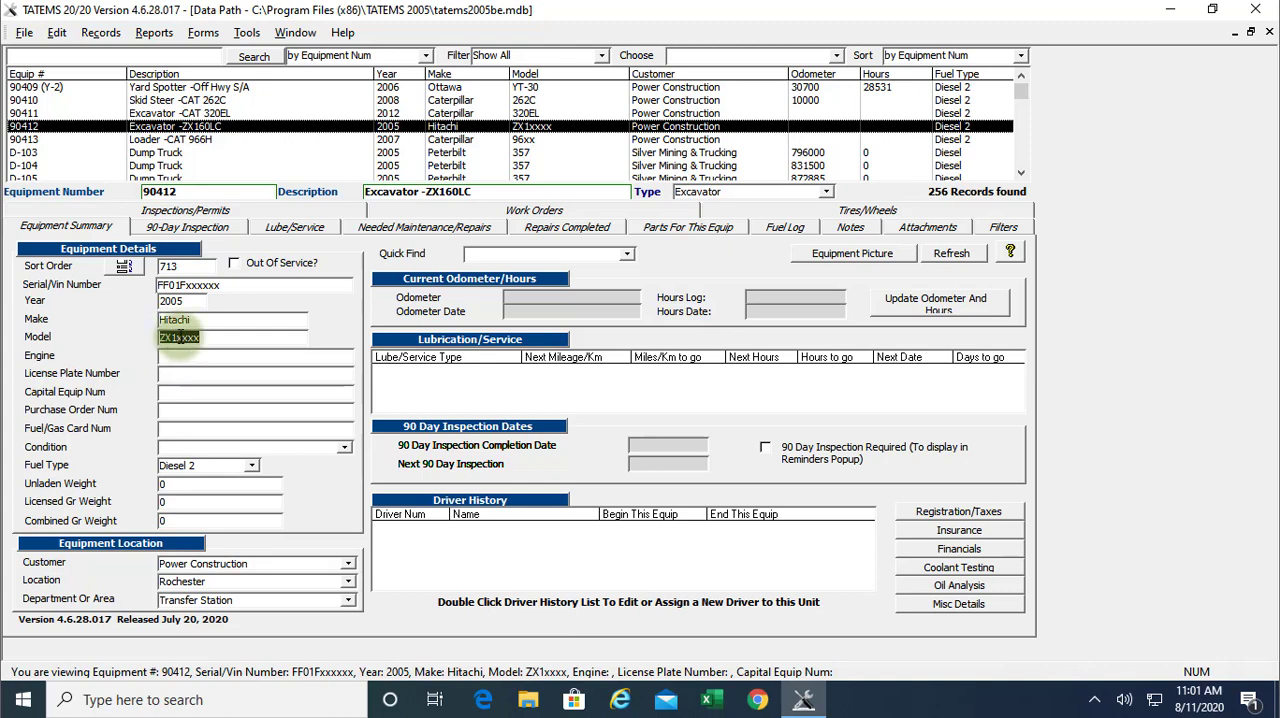
left_click(186, 358)
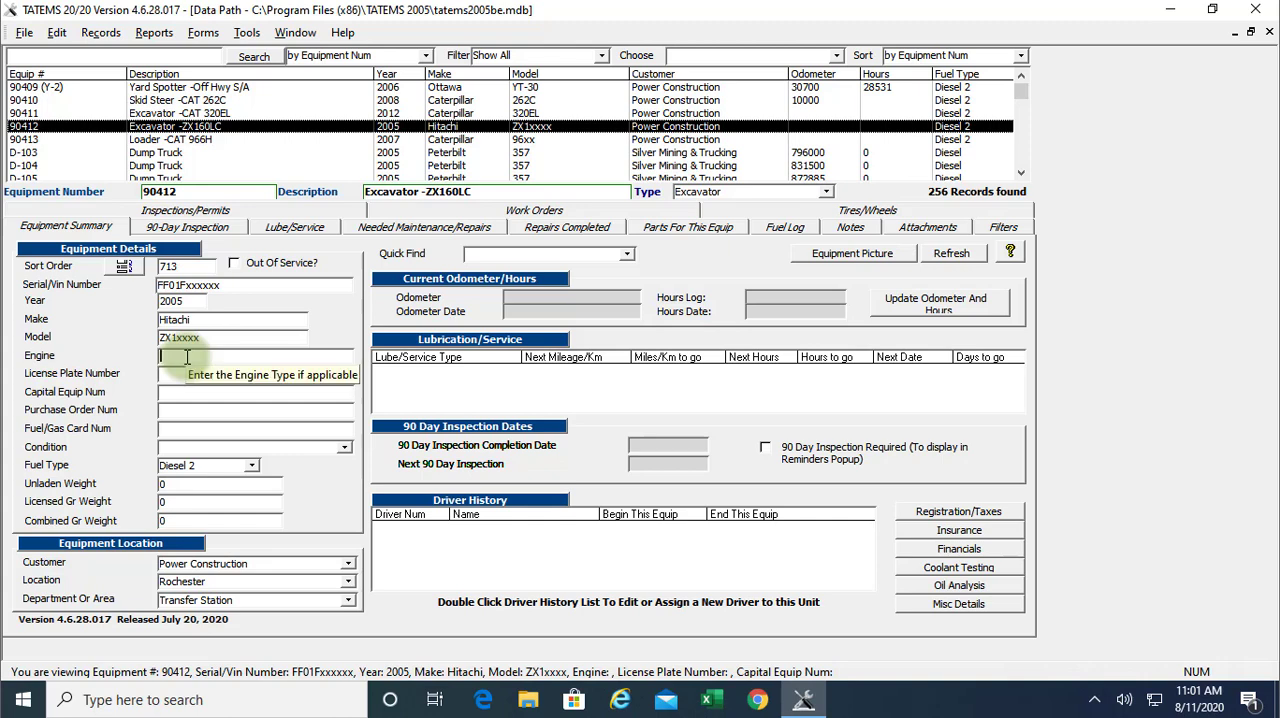
key("ctrl+v")
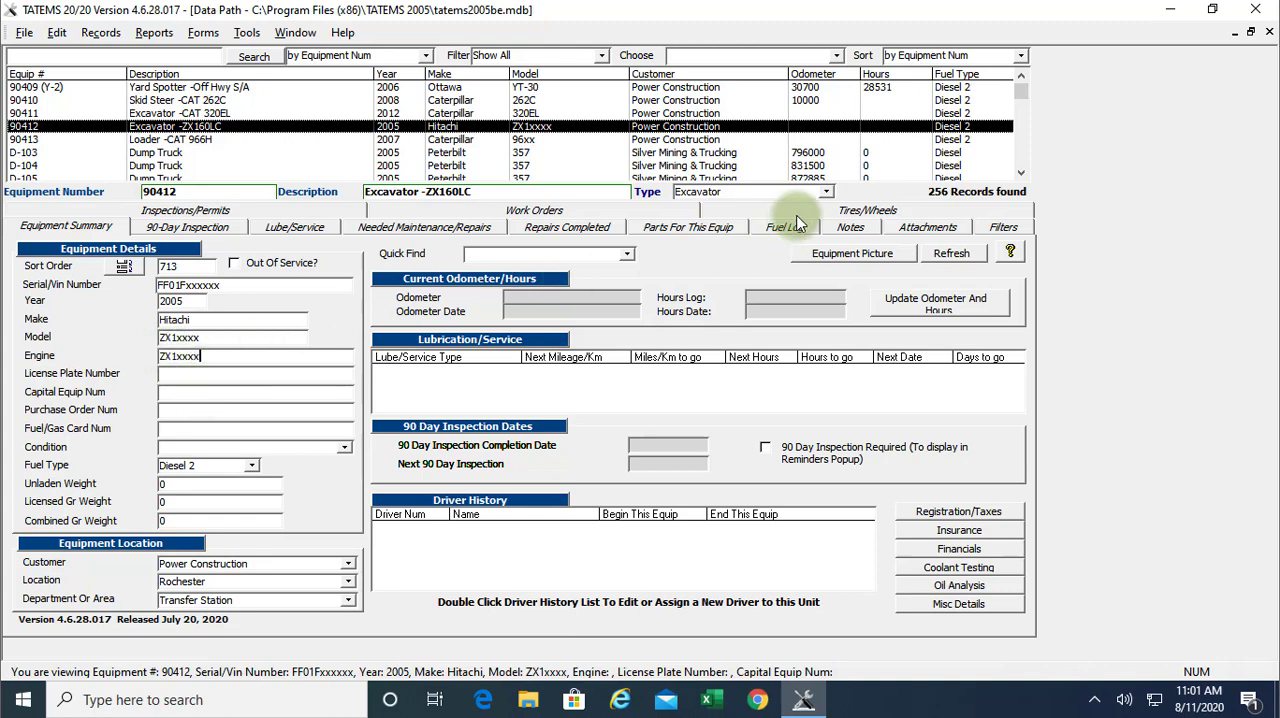
Open the Repairs Completed section and enter the repair description sdsdsdsdsds in a new row
left_click(572, 228)
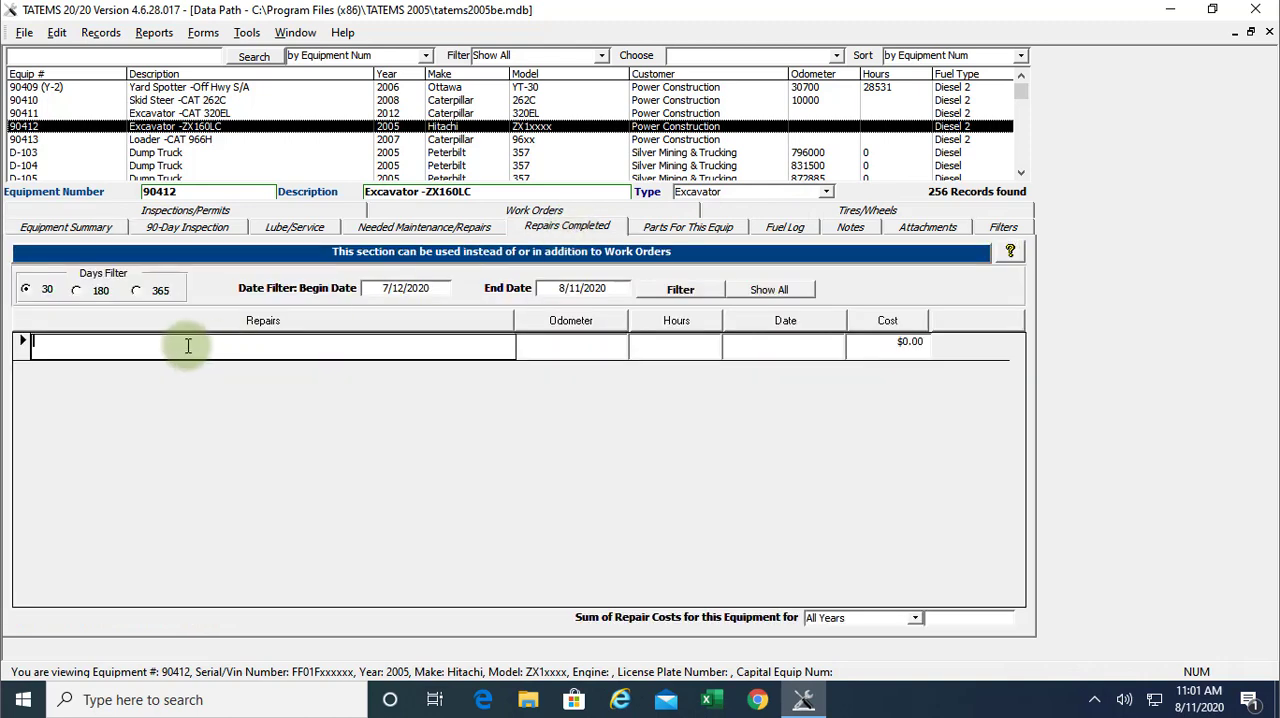
type("sdsdsds")
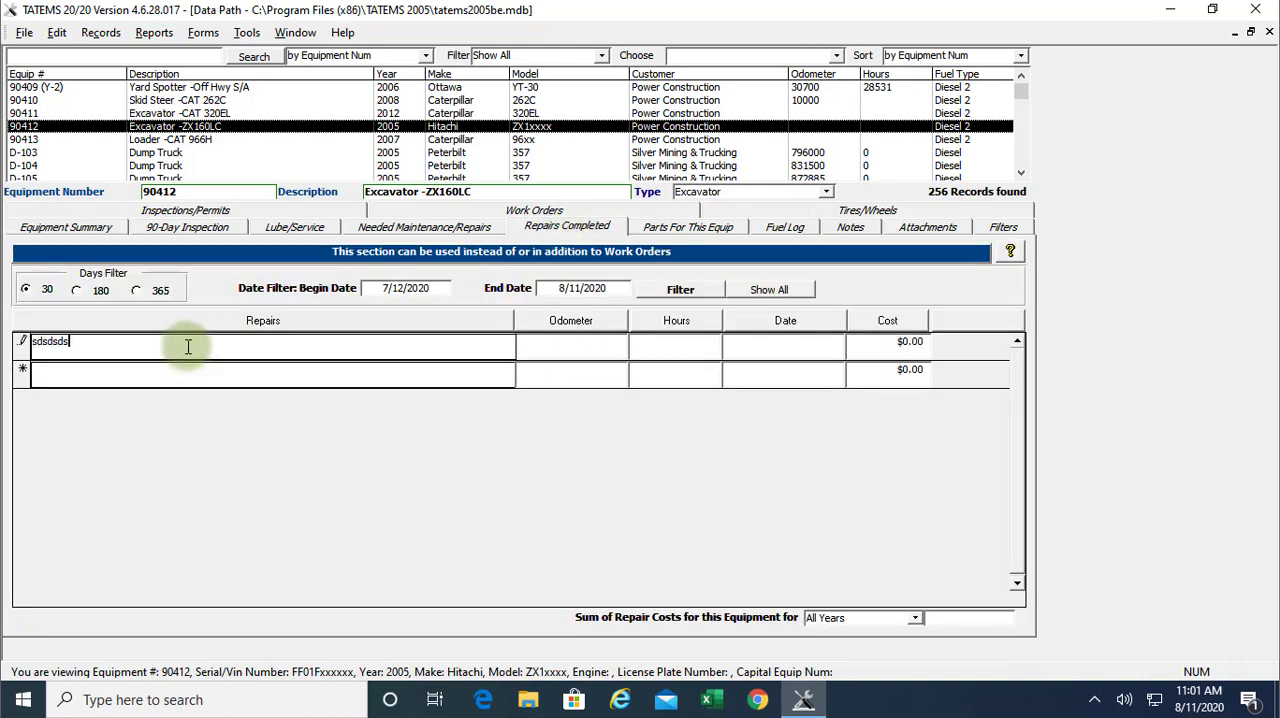
type("dsds")
Fill the repair's Date cell with today's date, 8/11/2020
left_click(770, 343)
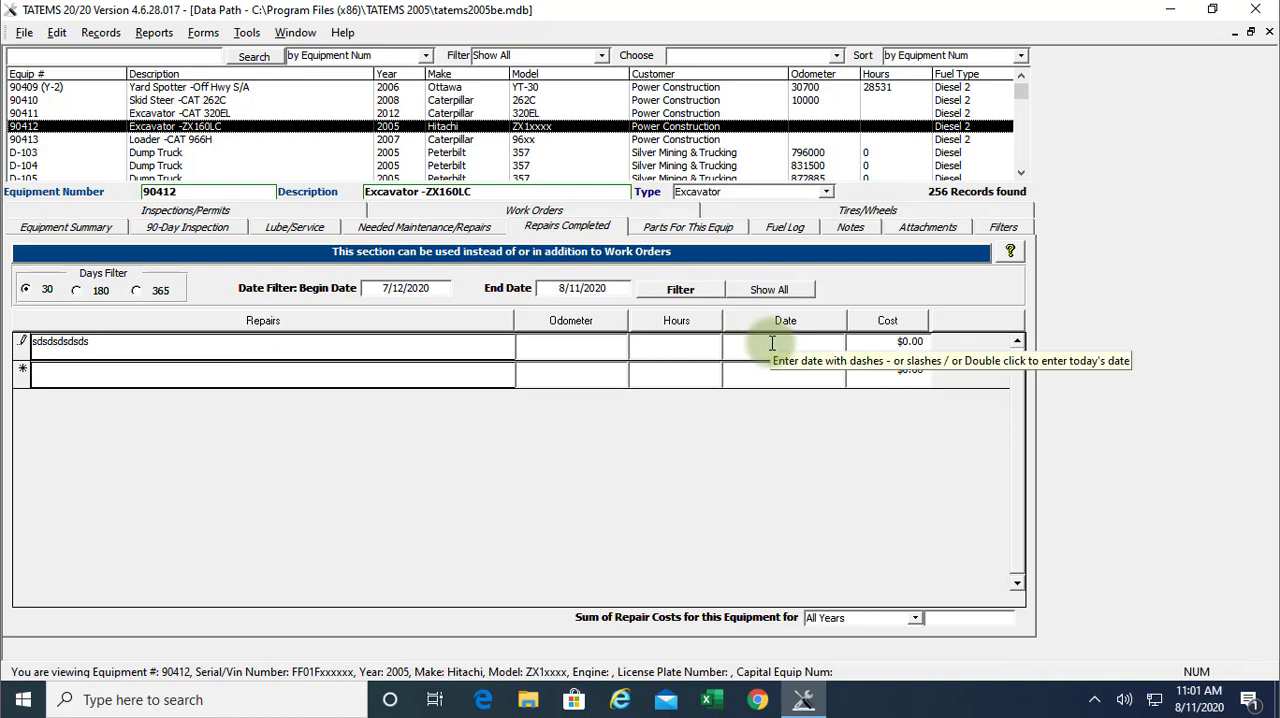
double_click(772, 343)
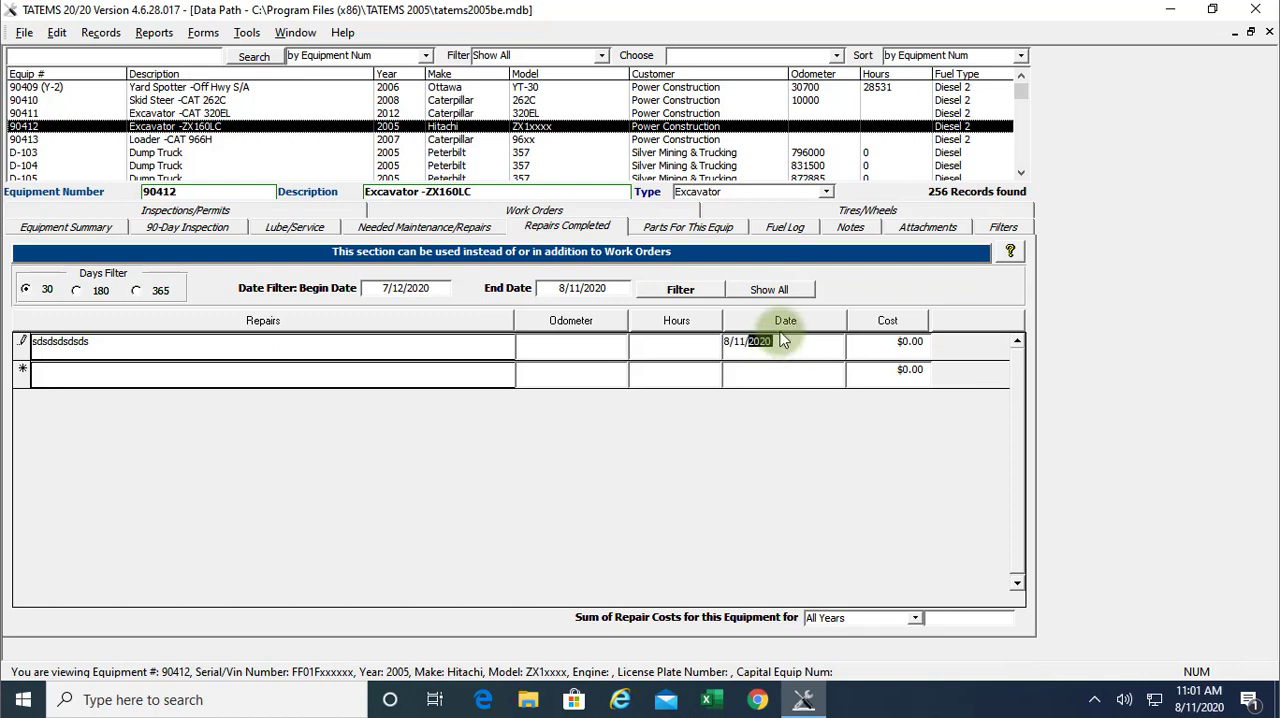
left_click_drag(783, 341, 727, 341)
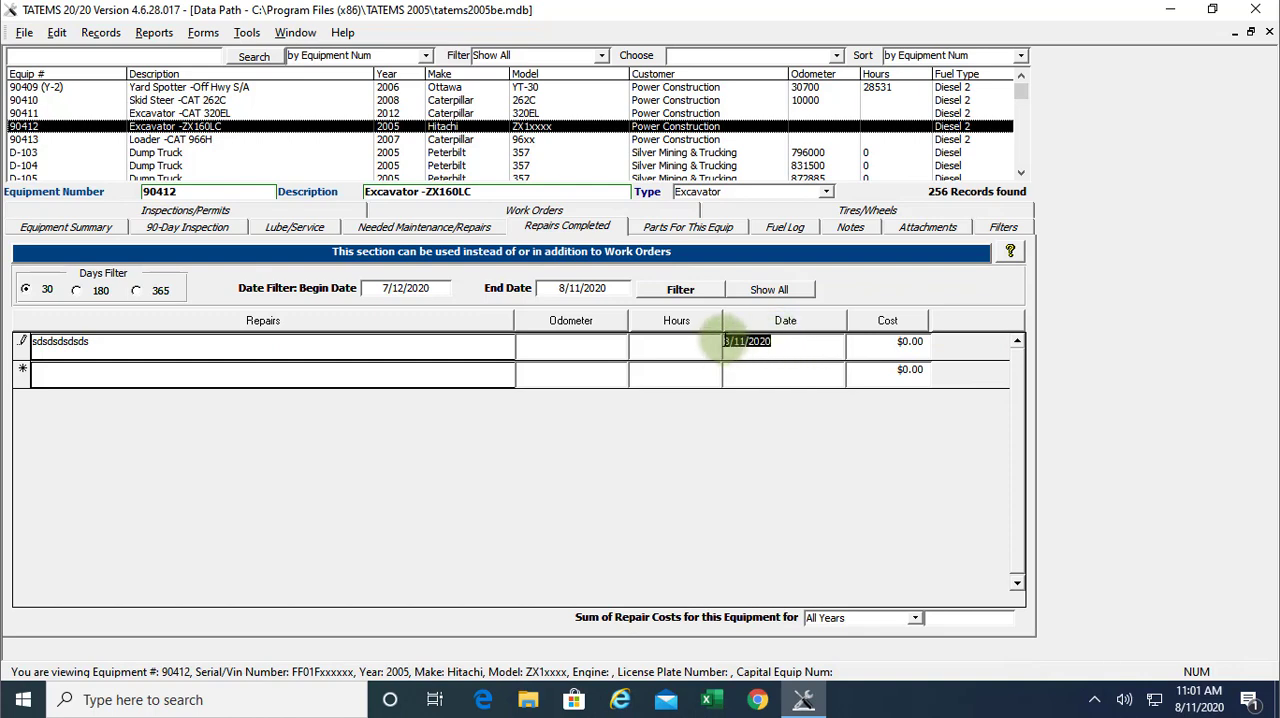
key("Delete")
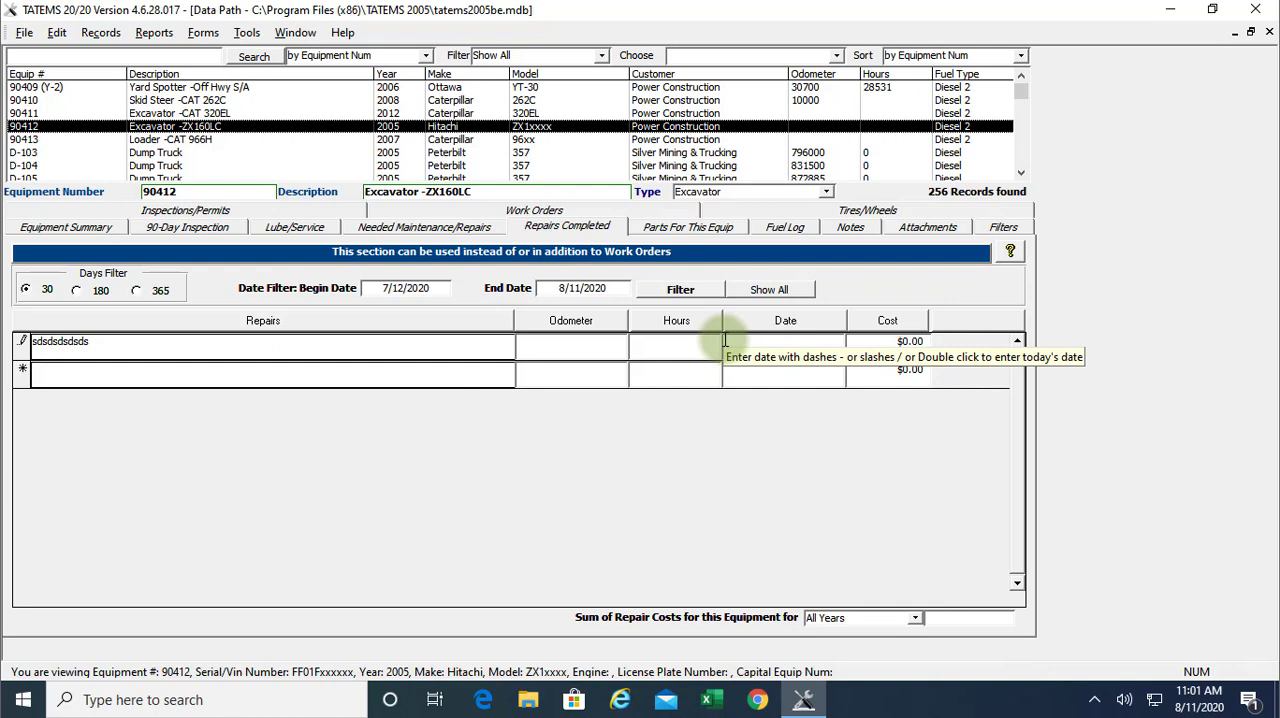
double_click(725, 341)
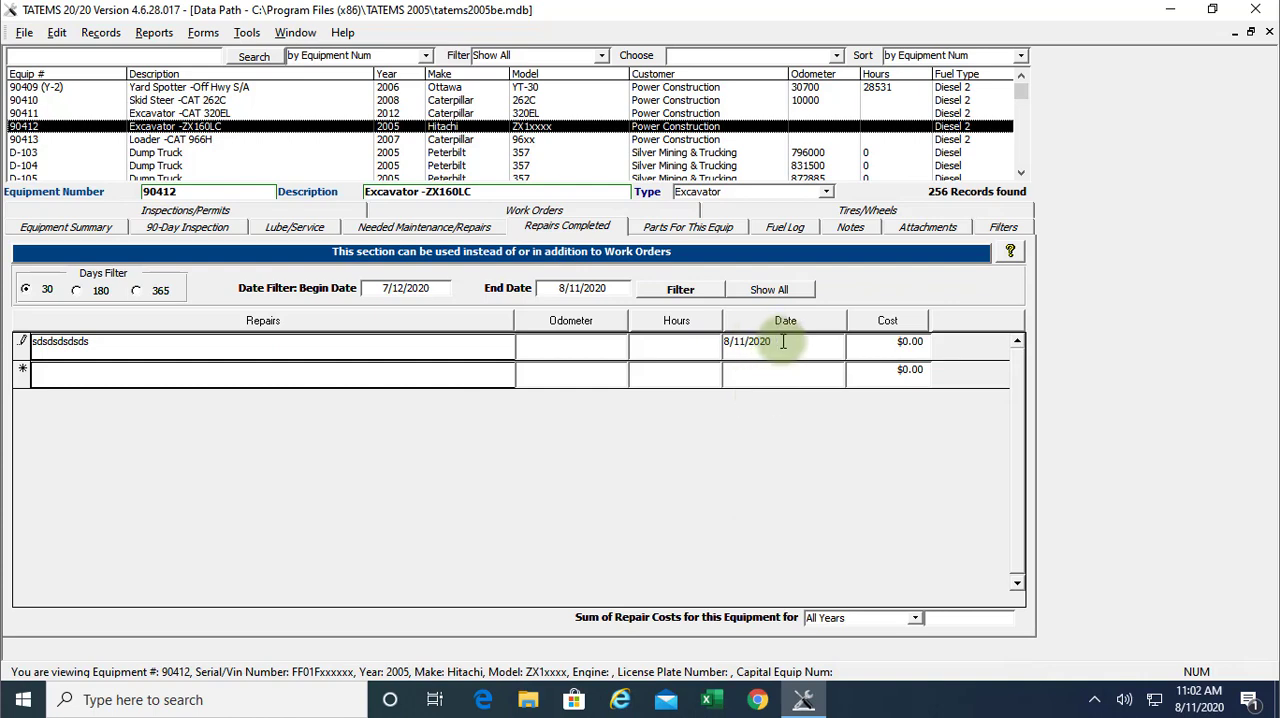
Duplicate the previous row's repair description into the new repair row
left_click(230, 377)
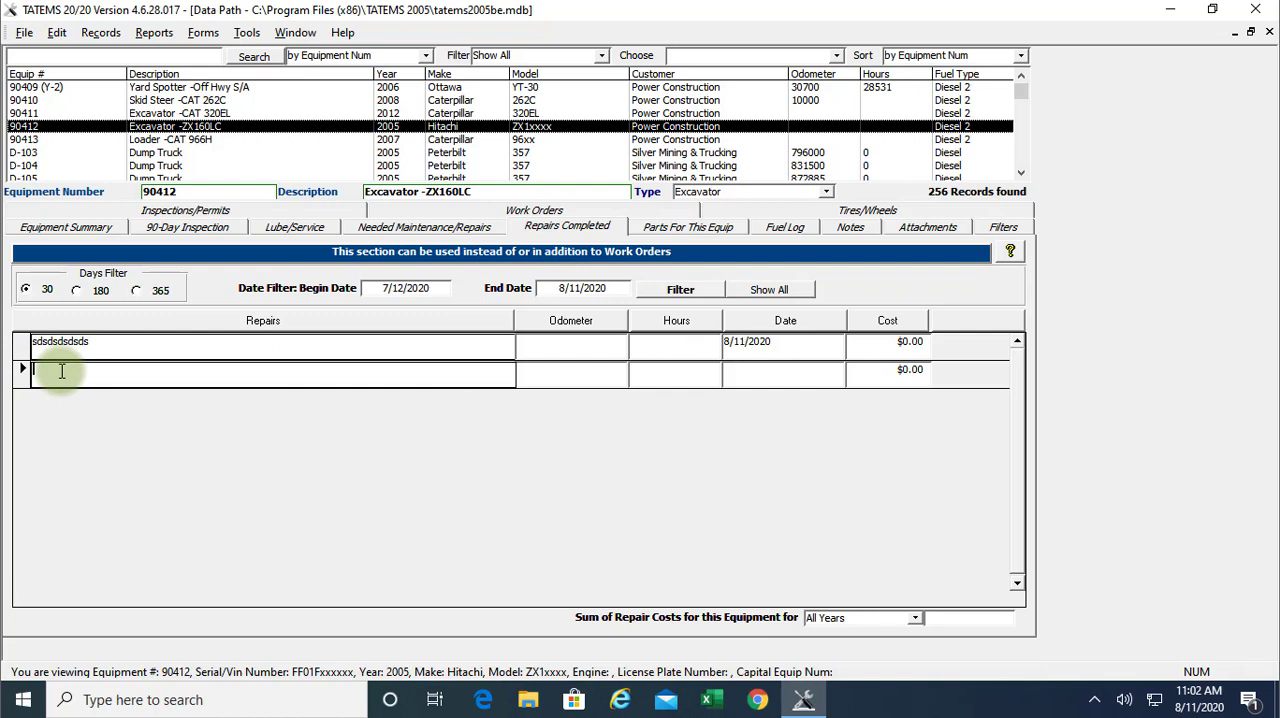
key("ctrl+apostrophe")
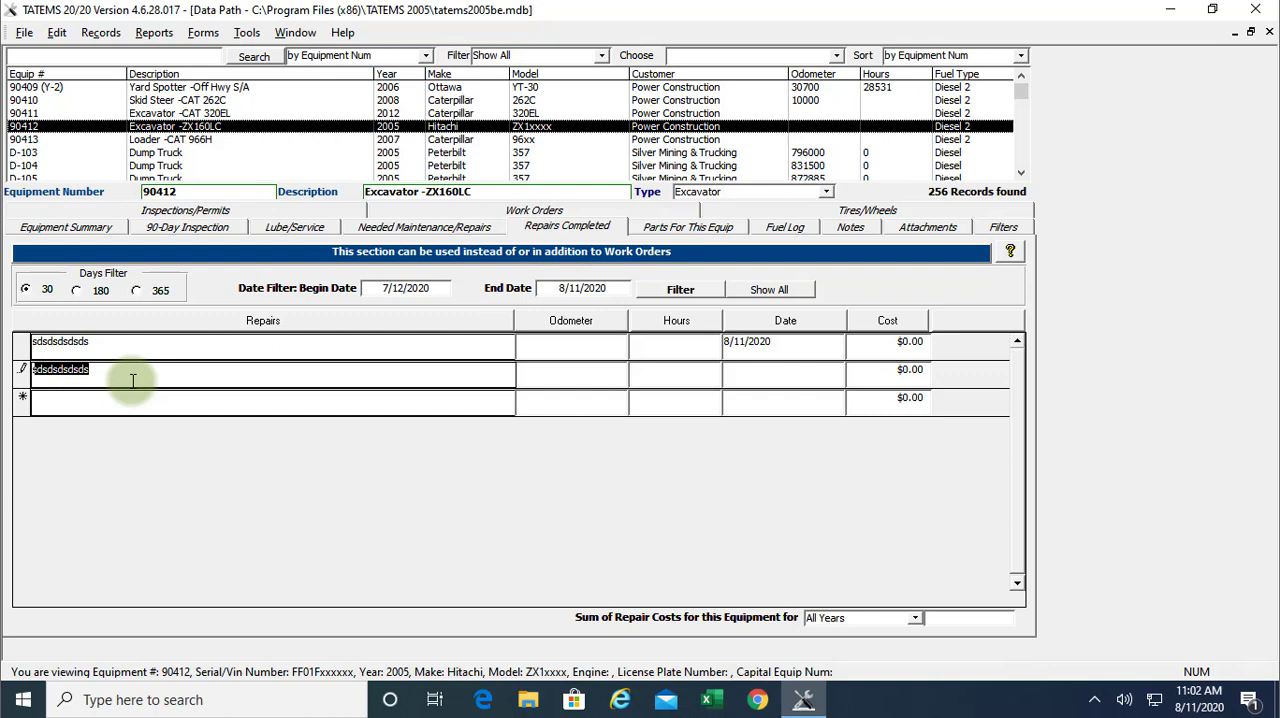
Set the dates of both repair rows to 7/11/2020
left_click(725, 341)
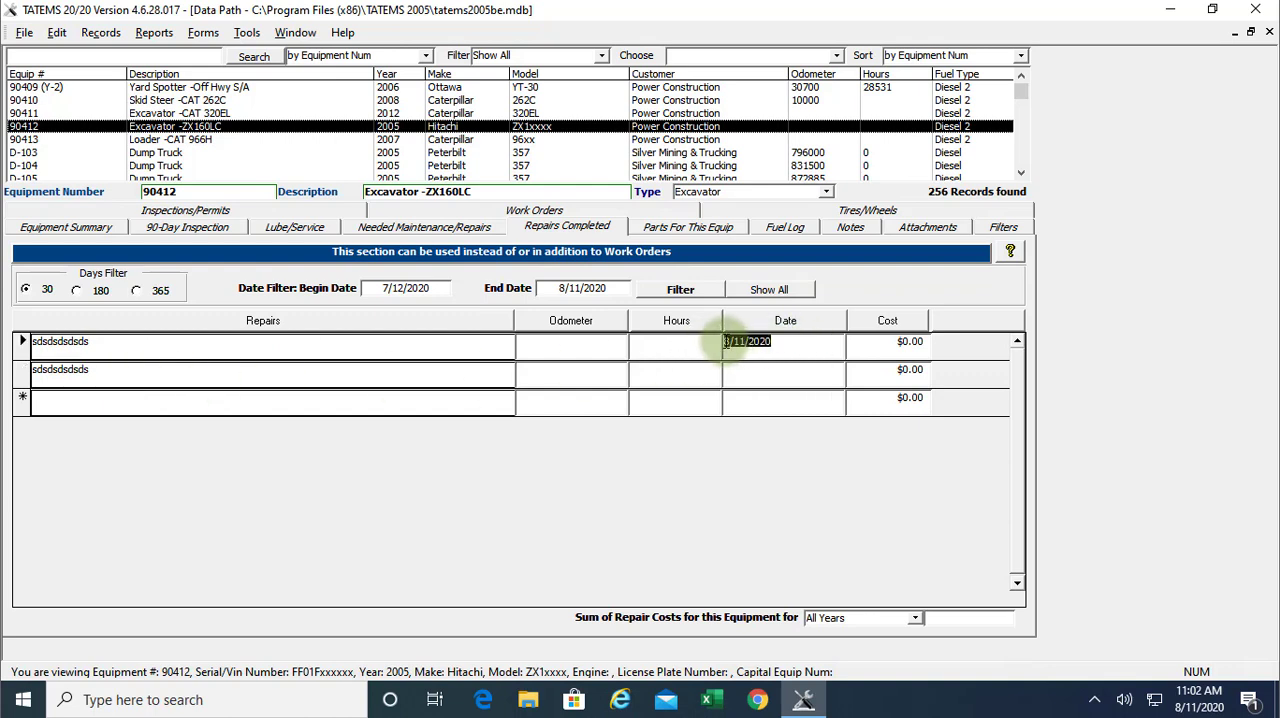
left_click(727, 342)
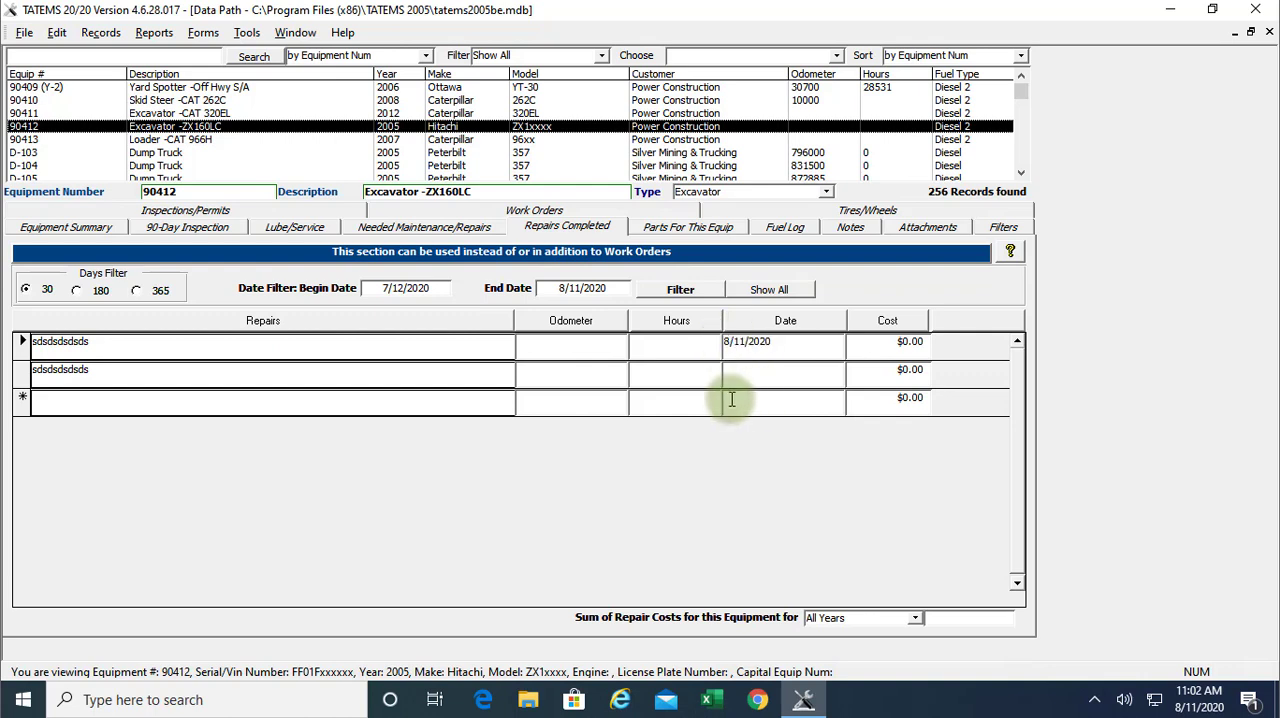
key("BackSpace")
type("7")
left_click(734, 372)
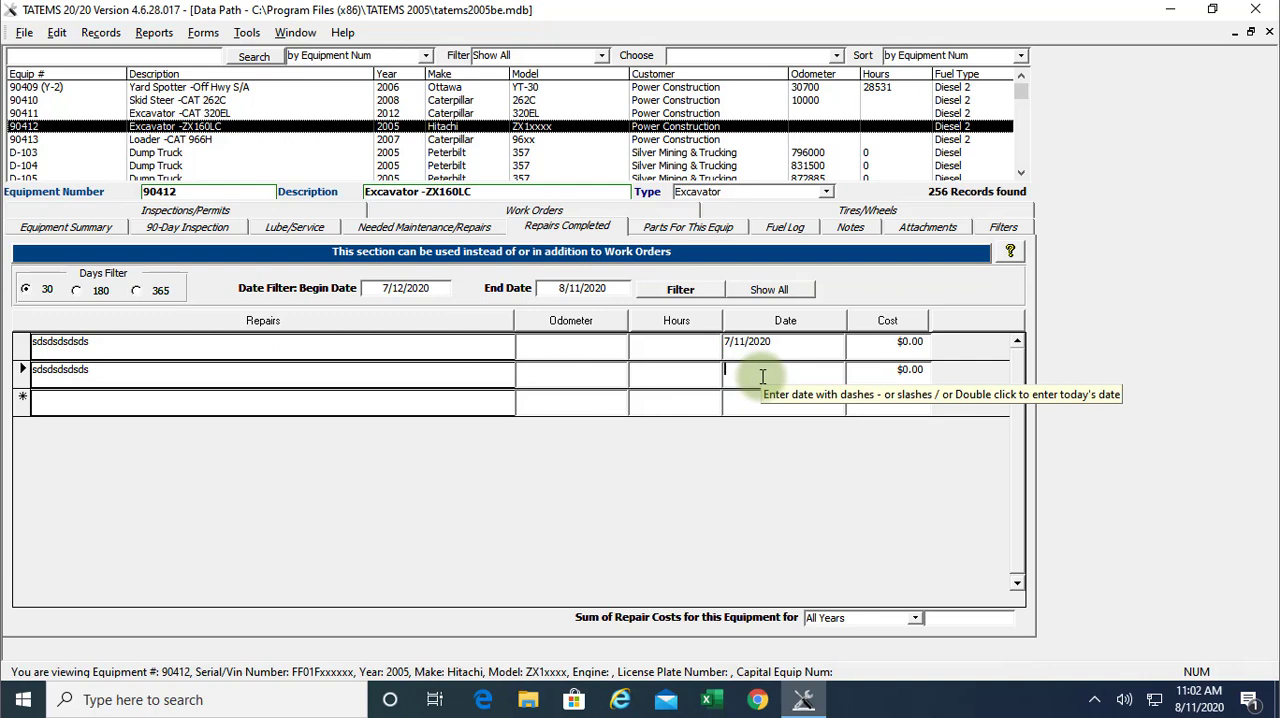
double_click(762, 376)
left_click(777, 367)
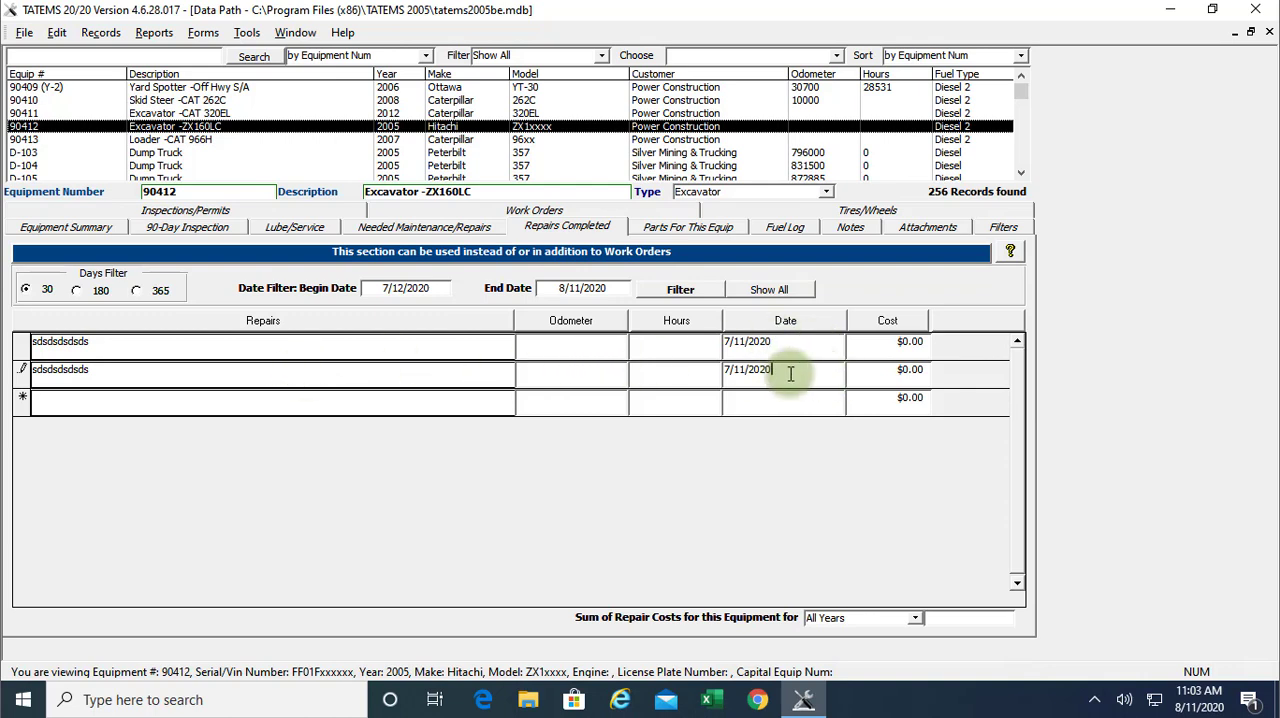
Append a long run of text to the second repair description, then select and delete most of it
left_click(125, 370)
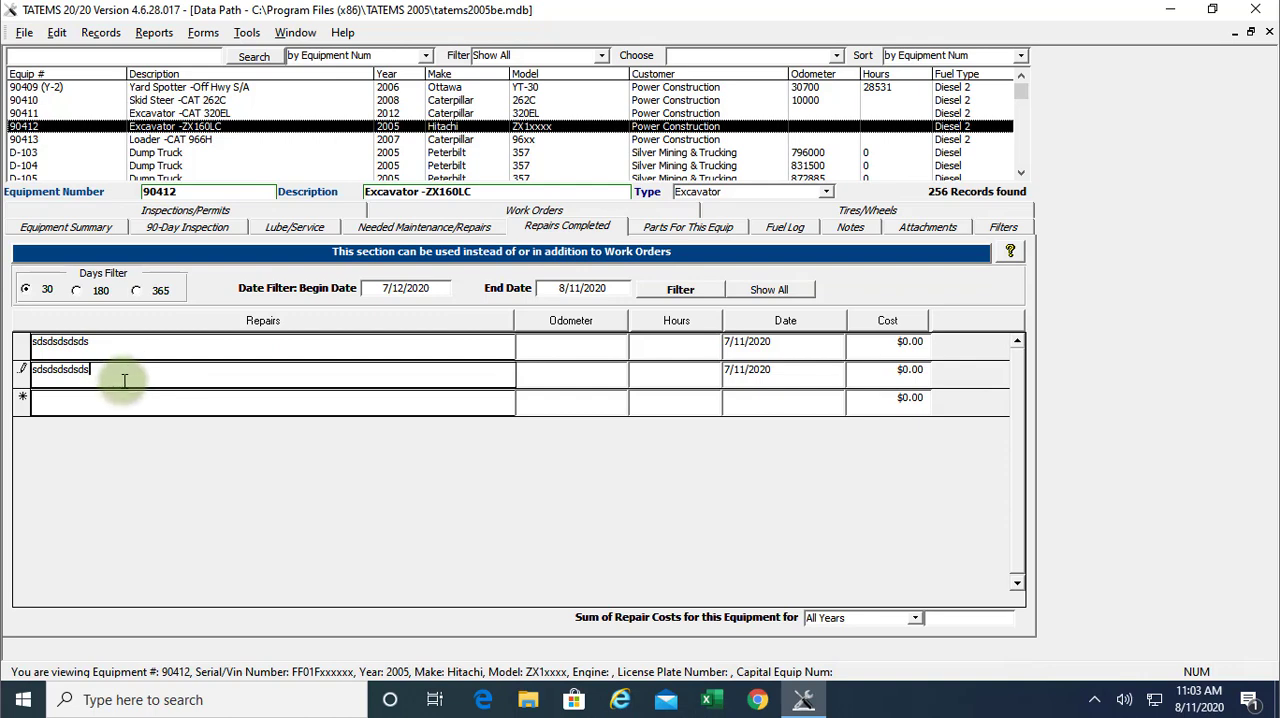
type("adasasdassssssssssssssssssssssssssssssssssssssssssssssssssssssssssssssssssssss")
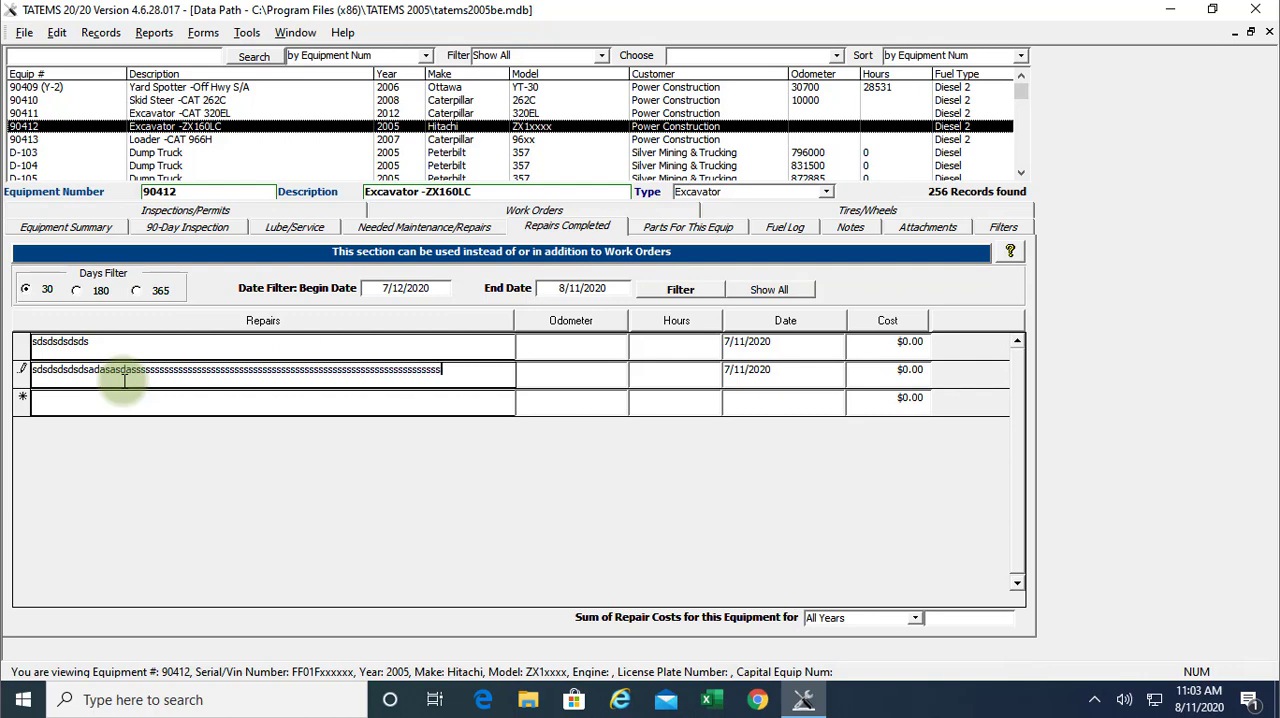
type("ssssssssssssssss")
type("ssssssssssssssssssssssssssssssssssssssssssssssssssssssssssssssssss")
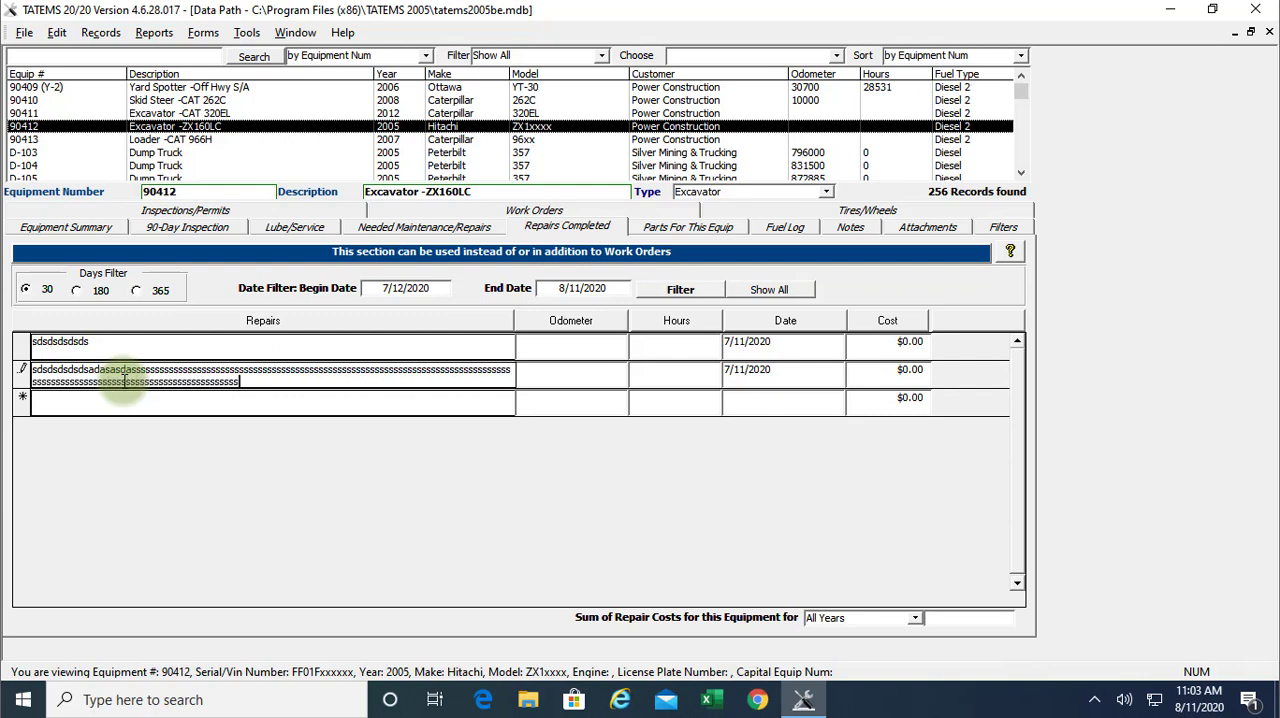
type("ssssssssssss")
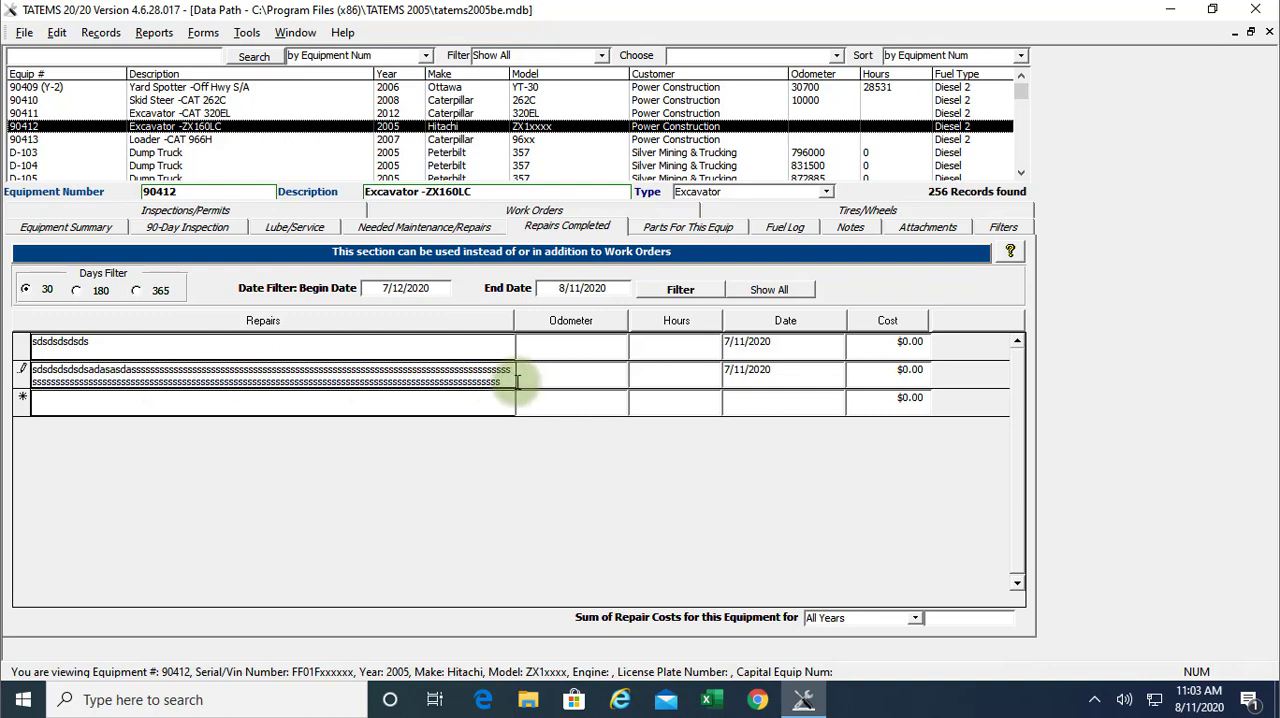
left_click_drag(506, 381, 118, 372)
key("BackSpace")
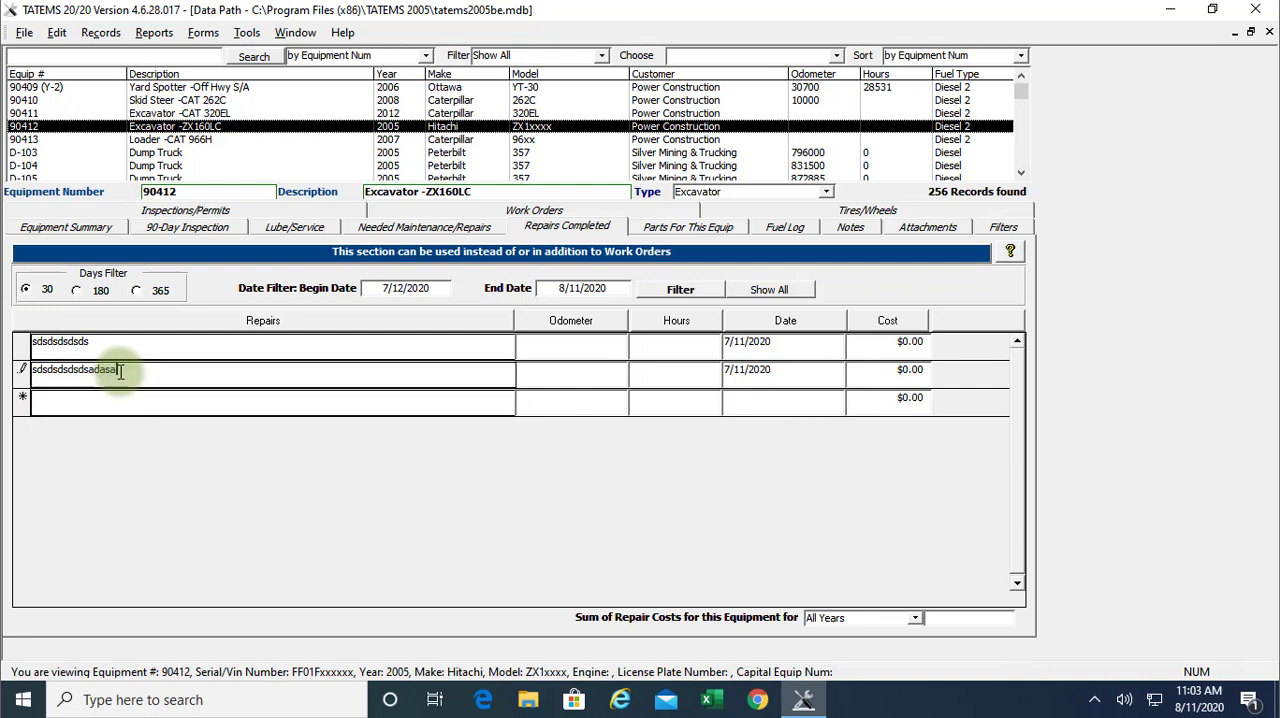
Trim the second description to sdsdsdsdsdsad and add a new line reading dsdsdsdsdsd
key("BackSpace")
key("BackSpace")
key("BackSpace")
key("ctrl+Return")
type("dsdsdsdsdsd")
Open the second repair description in the Zoom box, append a long run of text, and confirm it along with the truncation notice
left_click(112, 369)
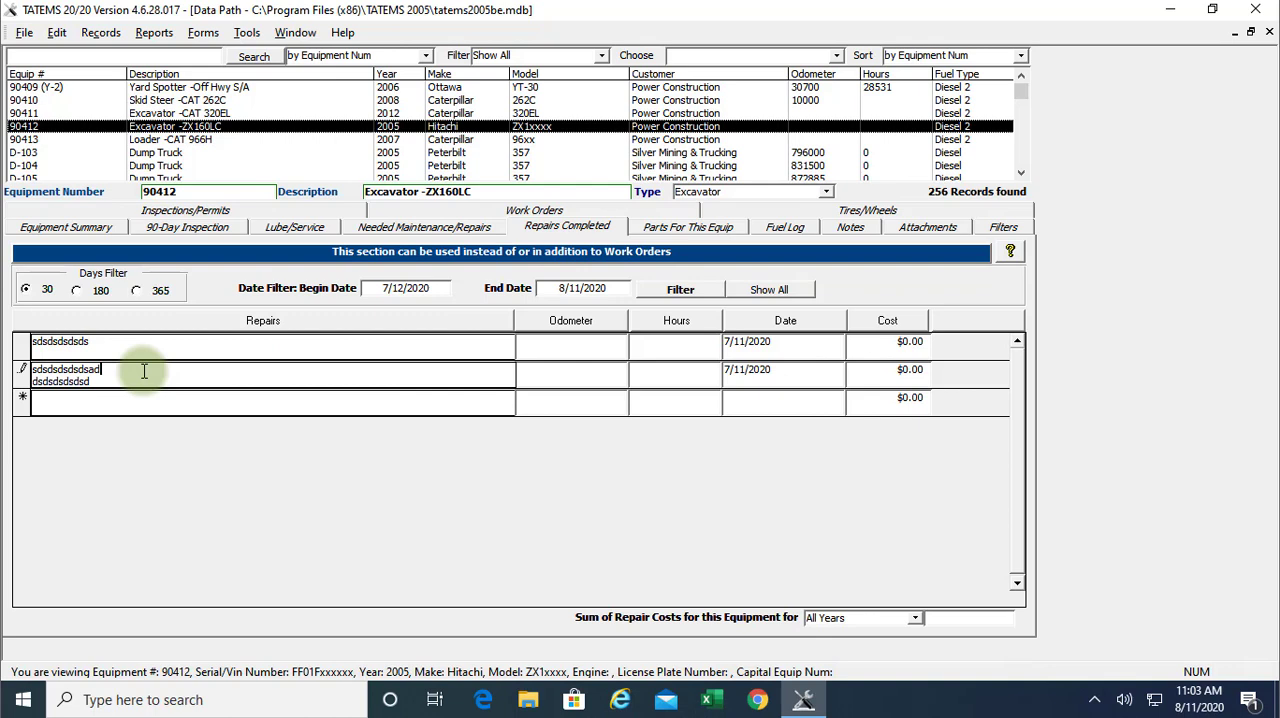
key("shift+F2")
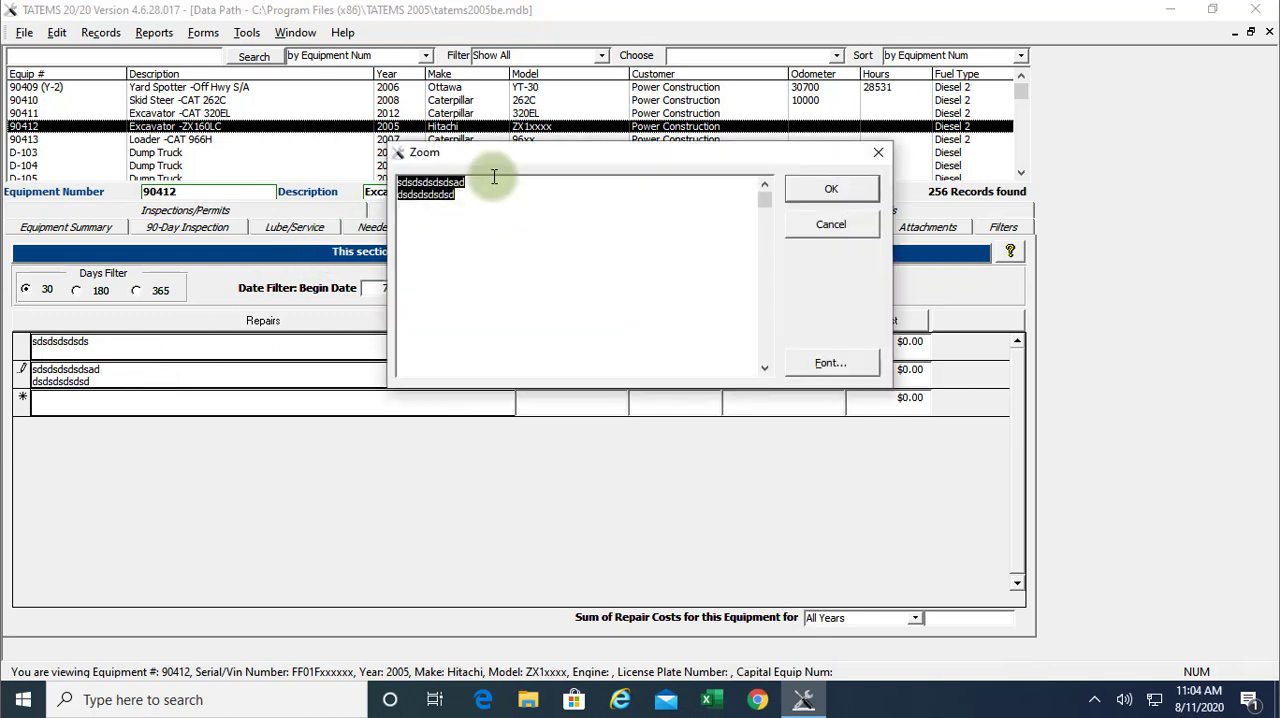
left_click(480, 200)
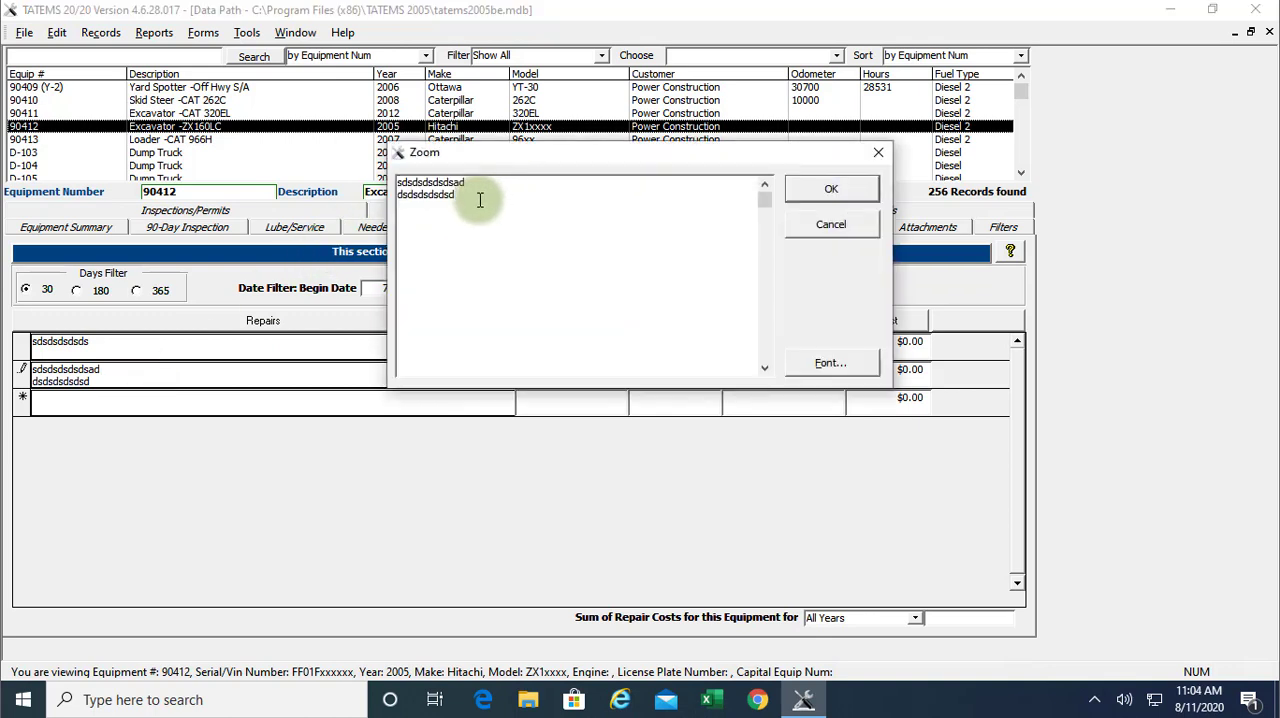
type("fdfdsfsdfsdfsdfd")
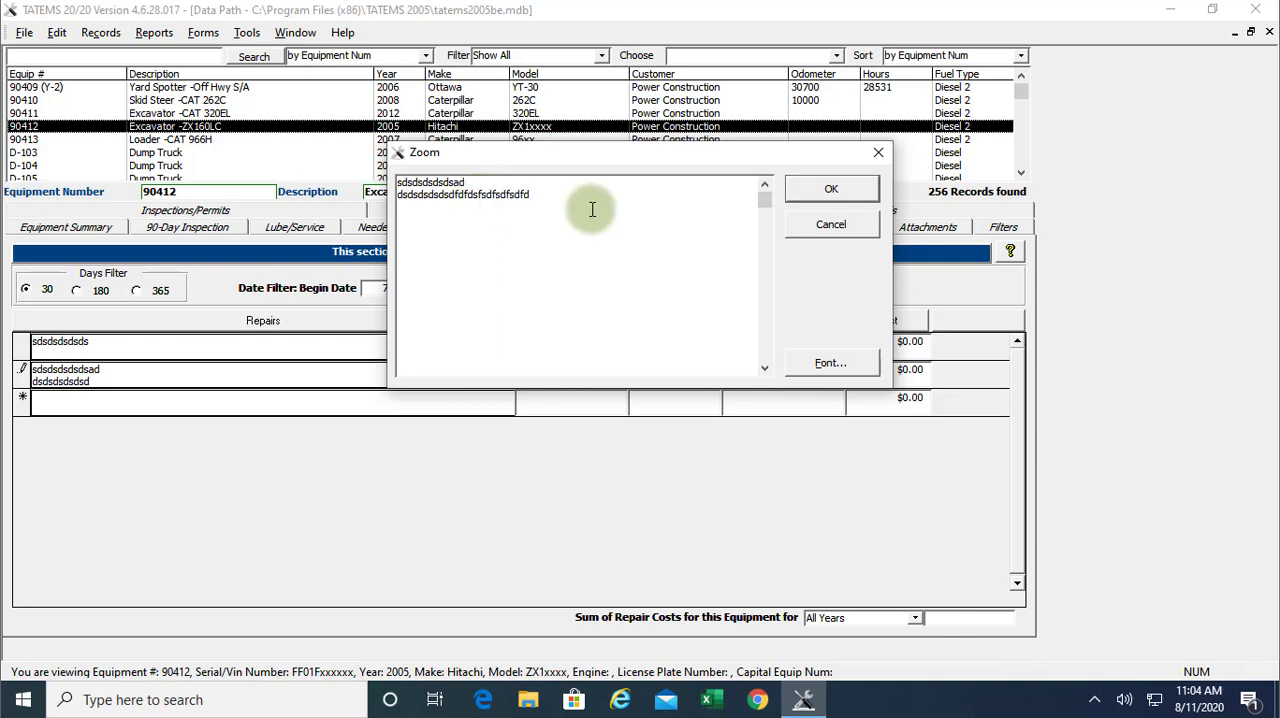
type("sdfsdfsd")
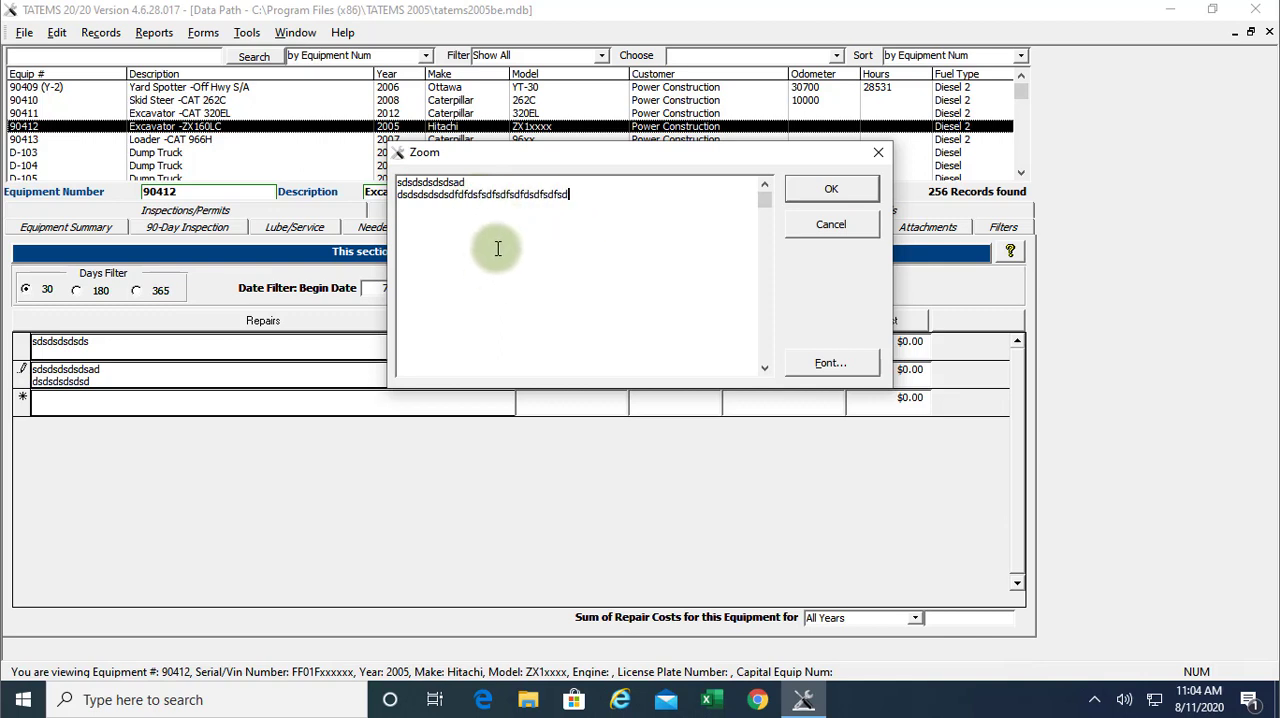
type("fsdfsdfsdfsdfsdfsdfsdfsdfsd")
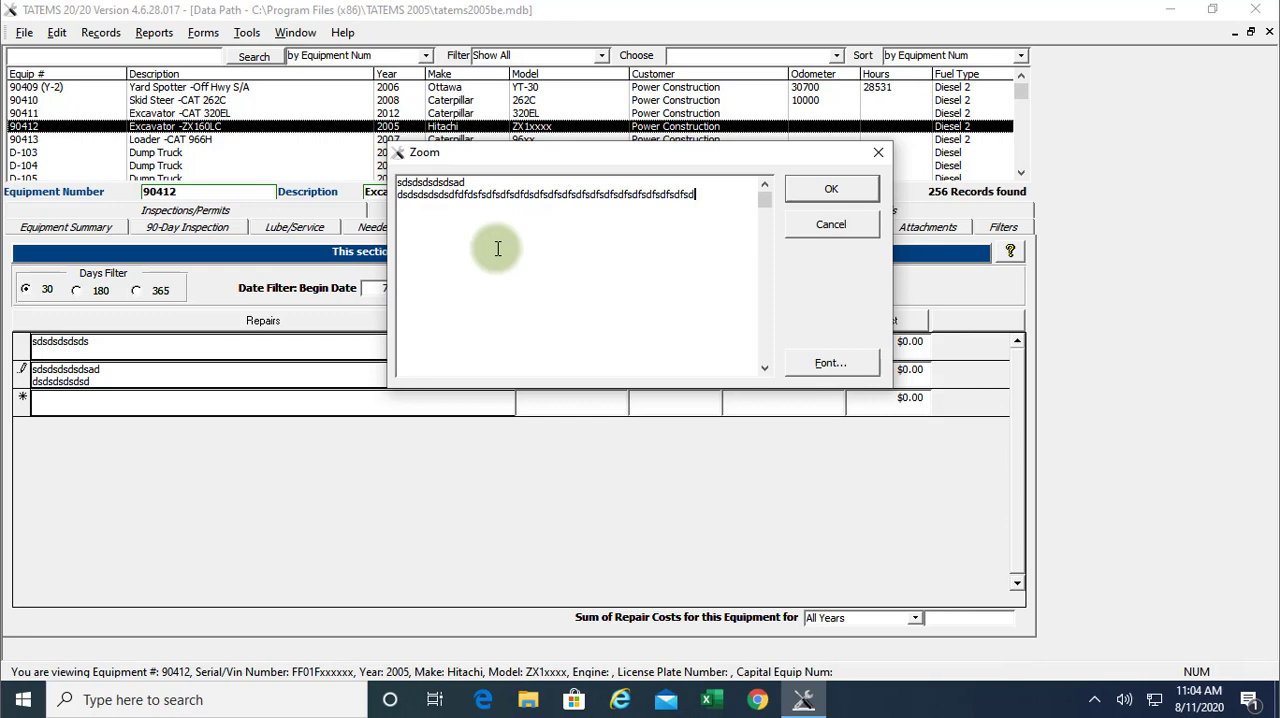
type("fsdfsdfsdfsdfsdfsdfsdfsf")
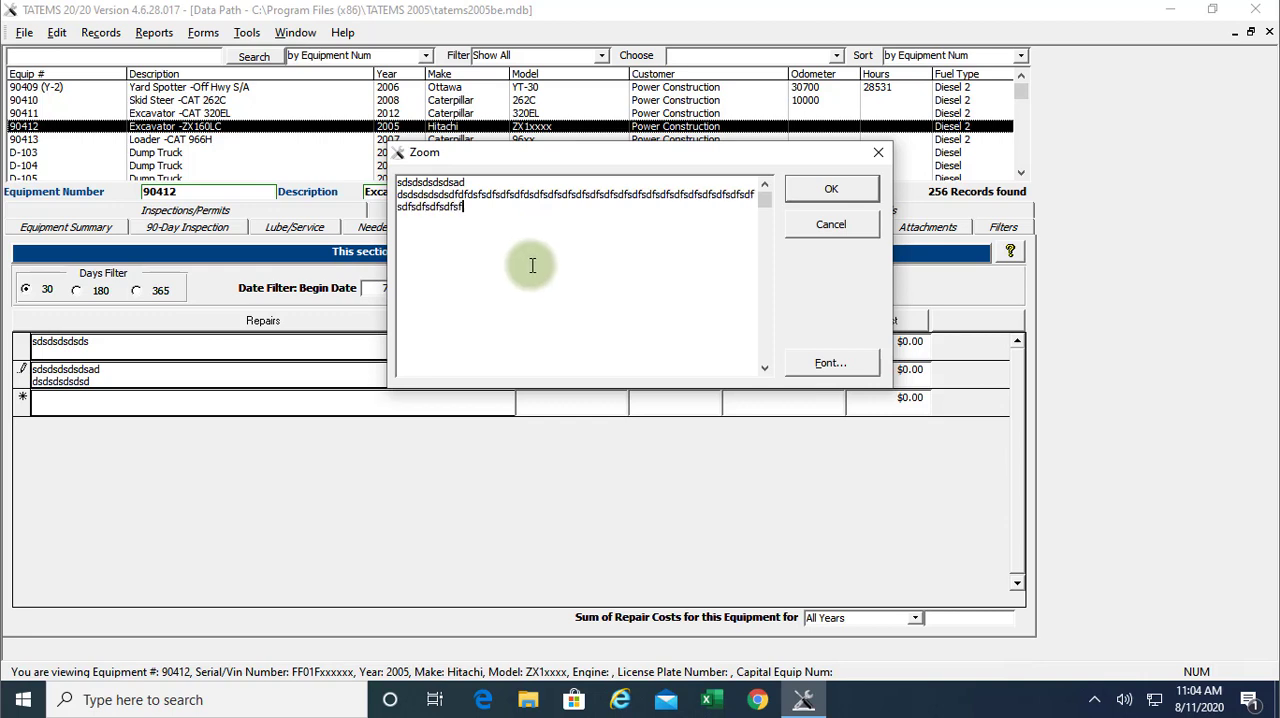
type("sfsfsdfsdfsdfsdfsdfsdfsdfsd")
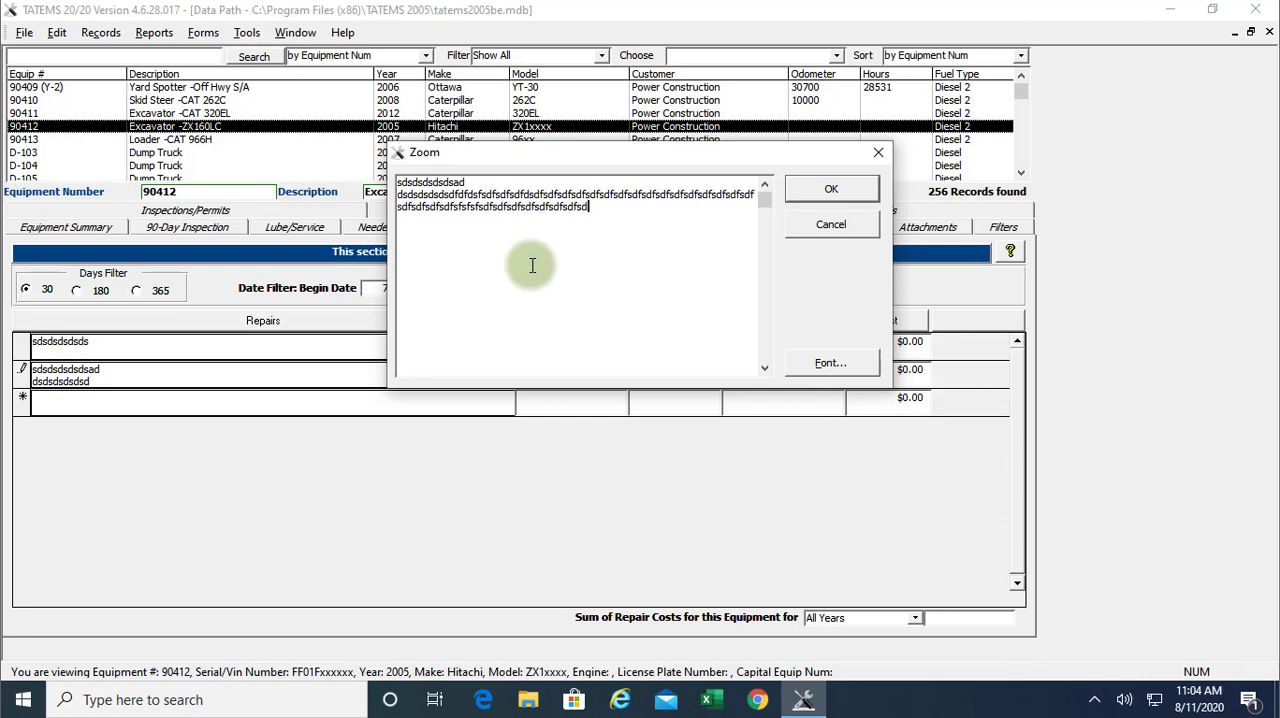
type("fsdfsdfsdfsdfsdfsdfsd")
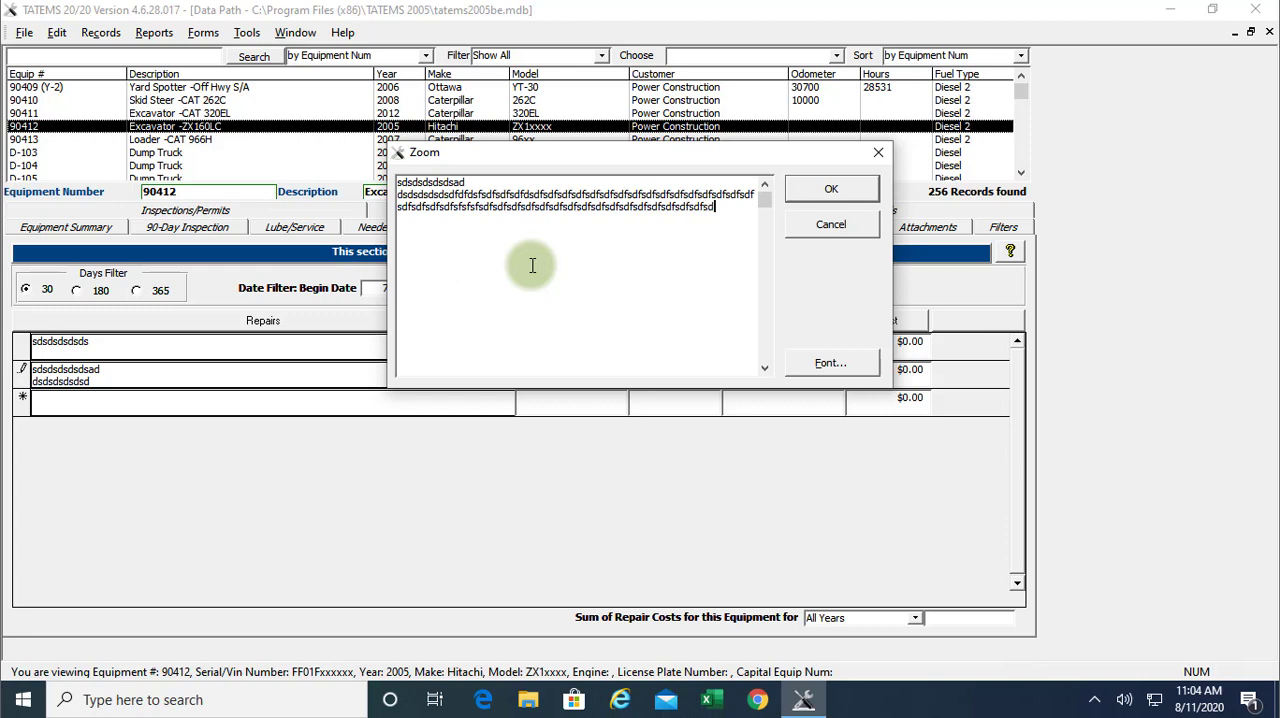
type("fsdfsdfsdfsdfsdfsdfsd")
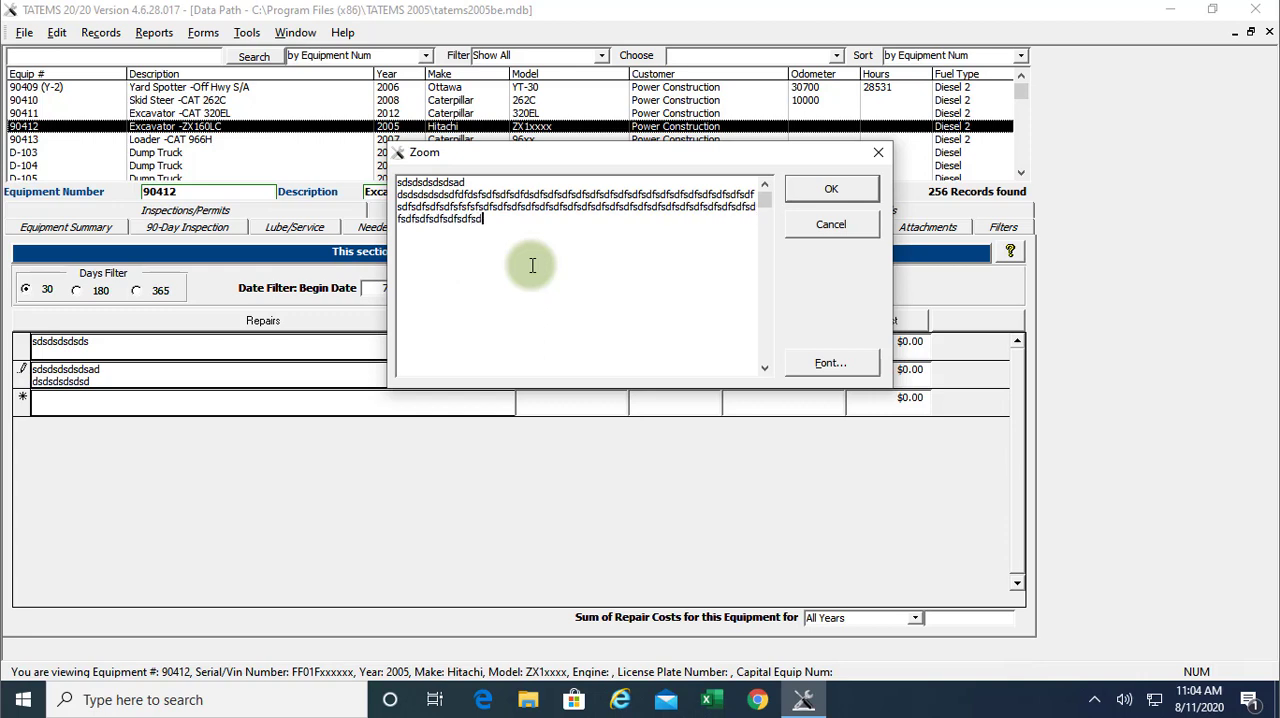
type("fsdfsdfsdfsdfsdfsdfsd")
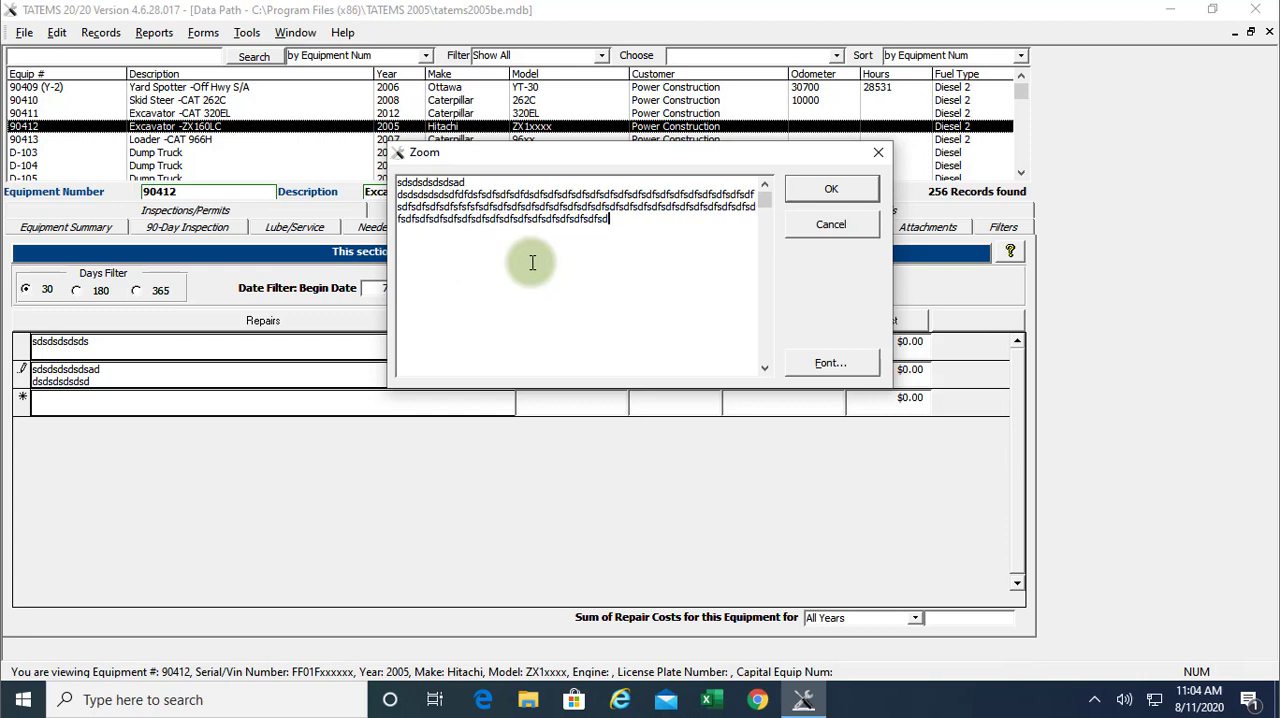
type("fsdfsdfsdfsfsfsdfsdfsdfsd")
left_click(828, 184)
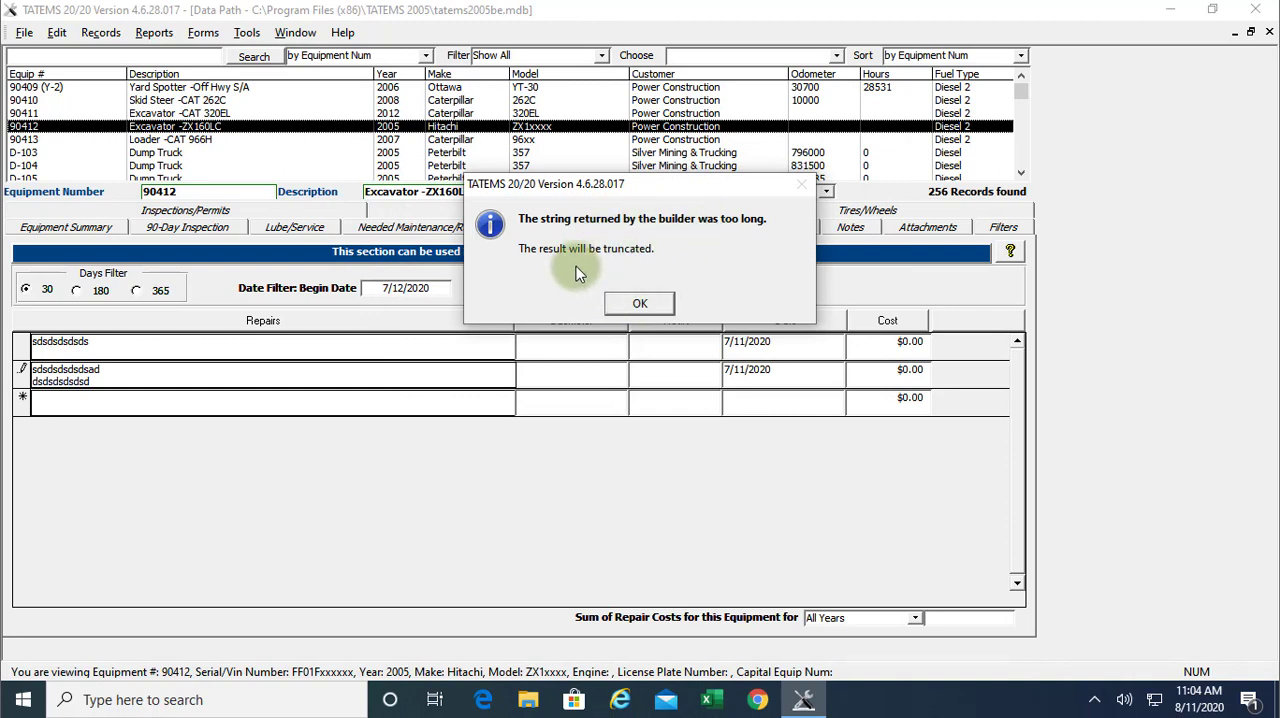
left_click(640, 303)
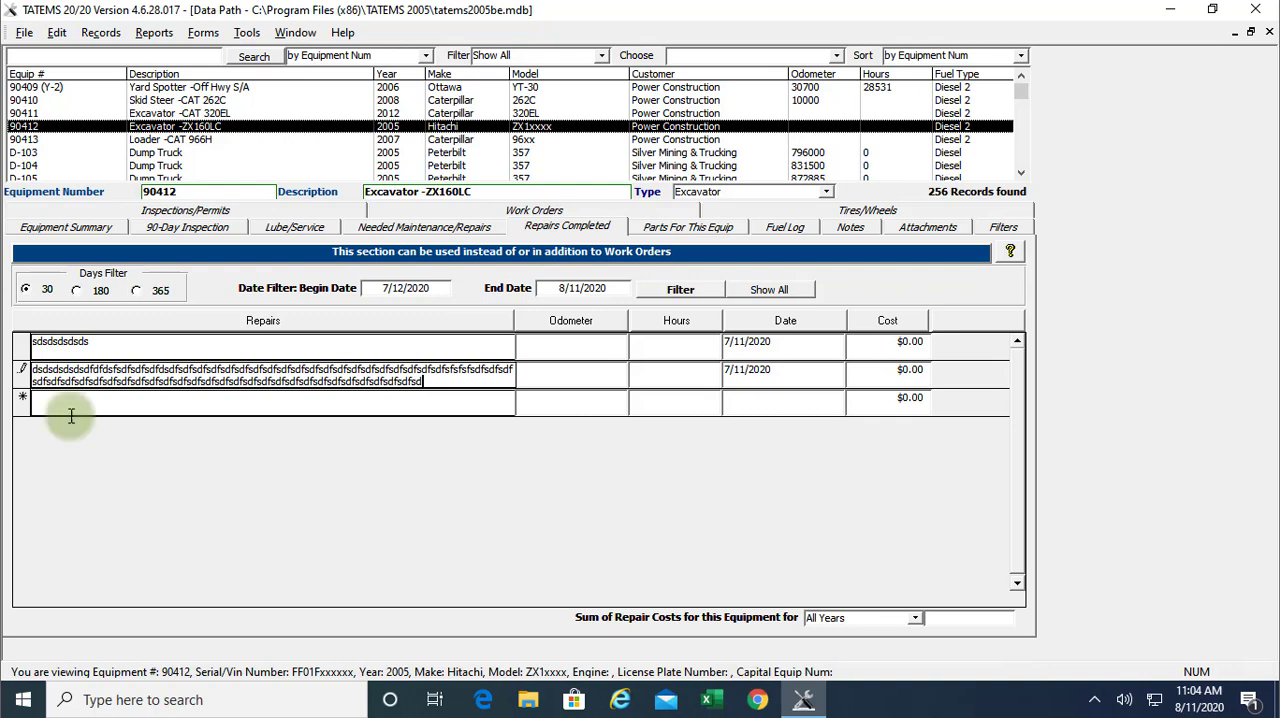
Select the whole text of the second repair description and delete it
double_click(90, 370)
left_click_drag(90, 370, 32, 367)
left_click(320, 368)
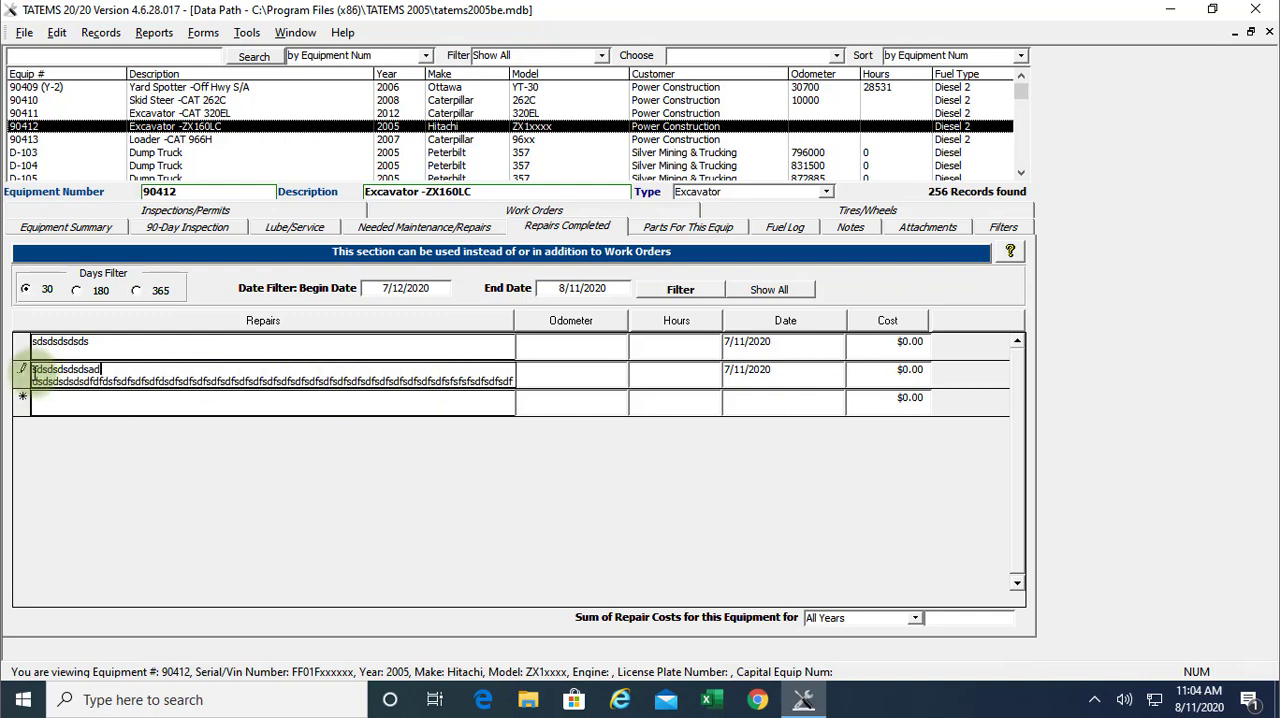
left_click_drag(32, 376, 567, 381)
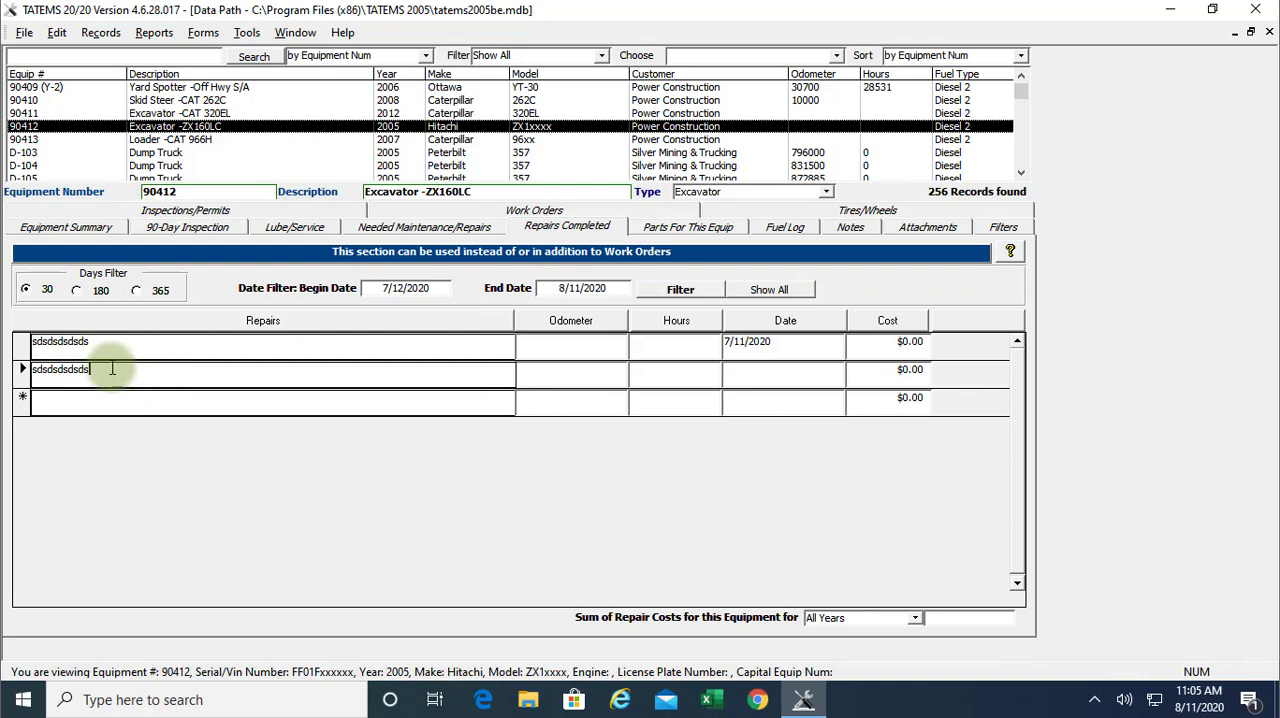
left_click_drag(112, 368, 12, 364)
key("ctrl+c")
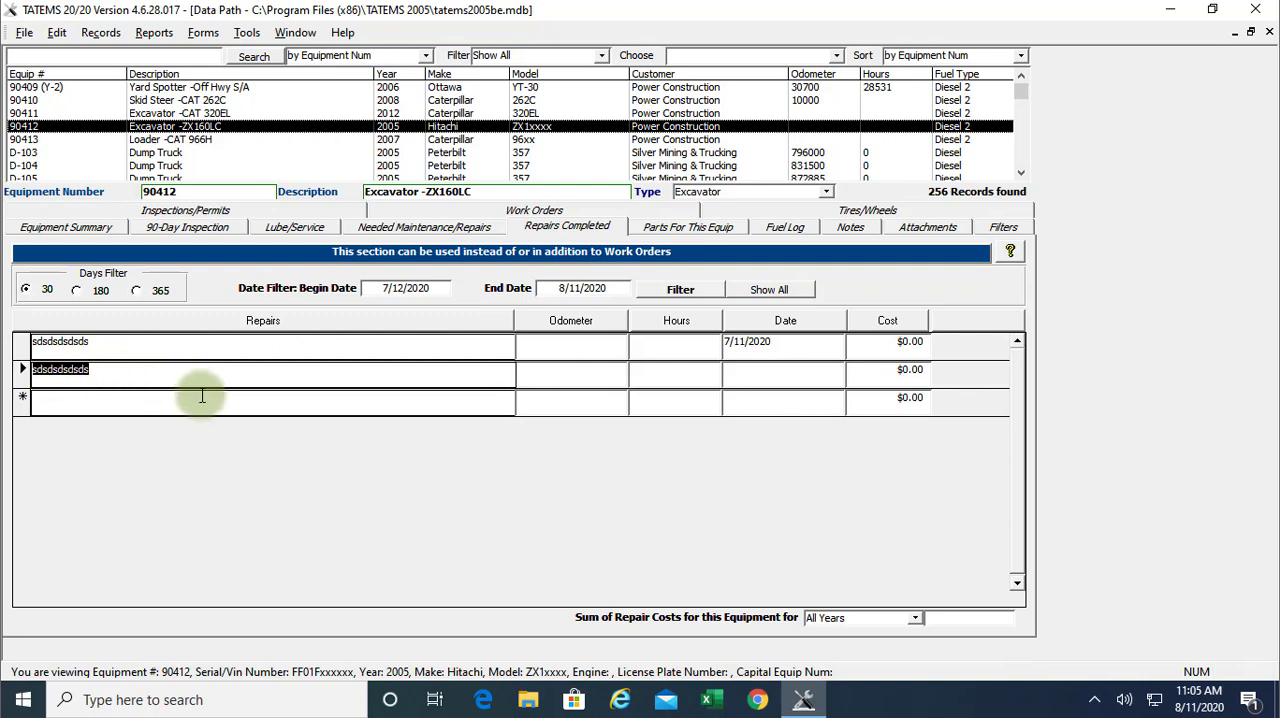
key("Delete")
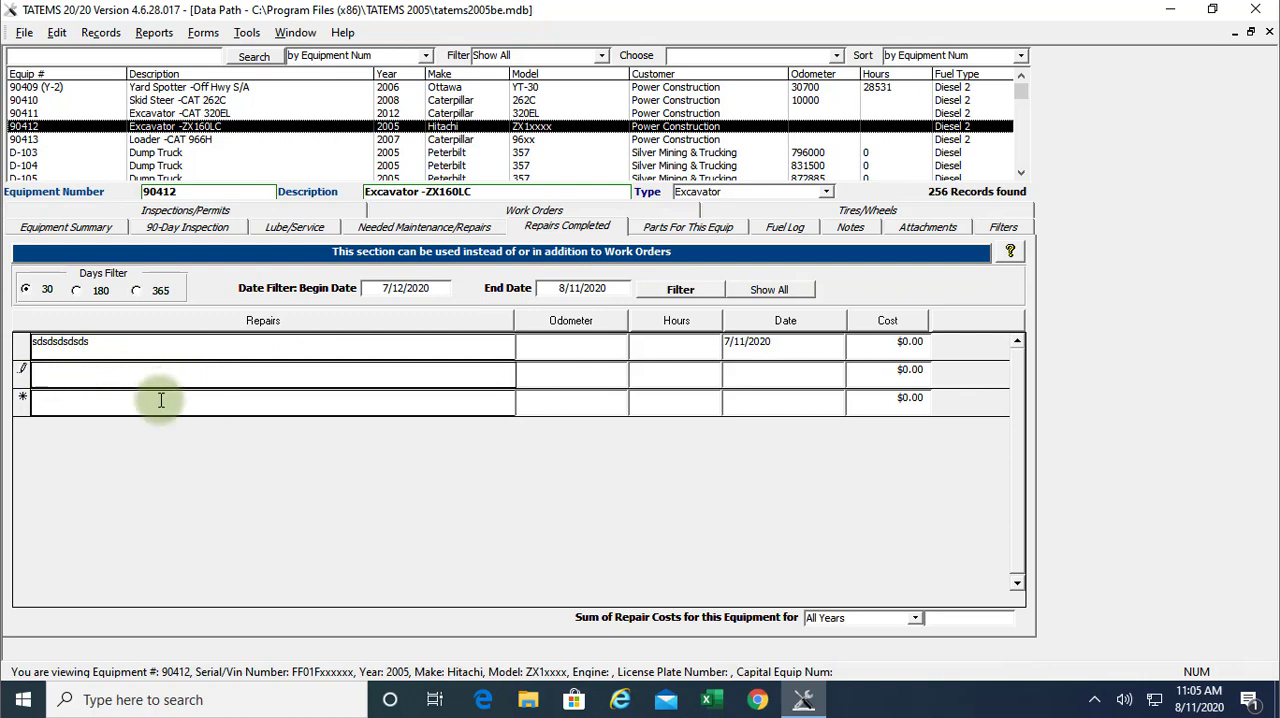
Paste the copied text sdsdsdsdsds into the new repair row as its description and commit the row
left_click(160, 400)
key("ctrl+v")
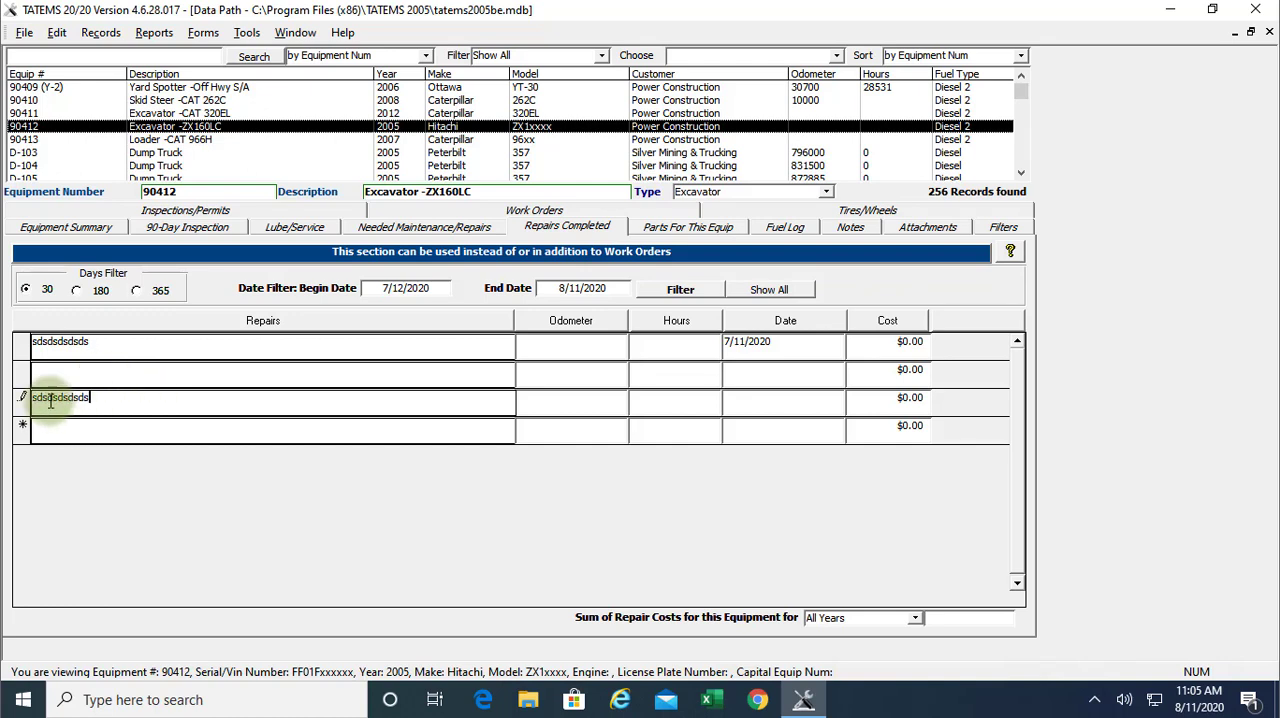
left_click(117, 410)
left_click(95, 369)
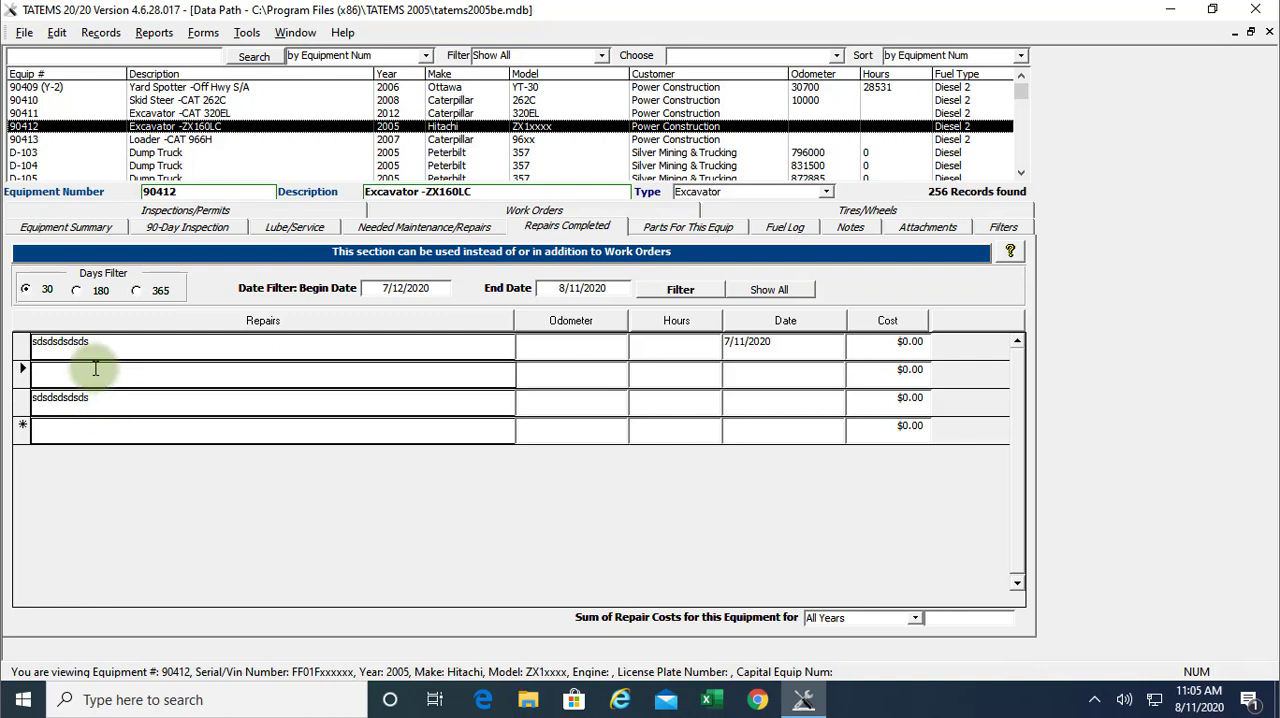